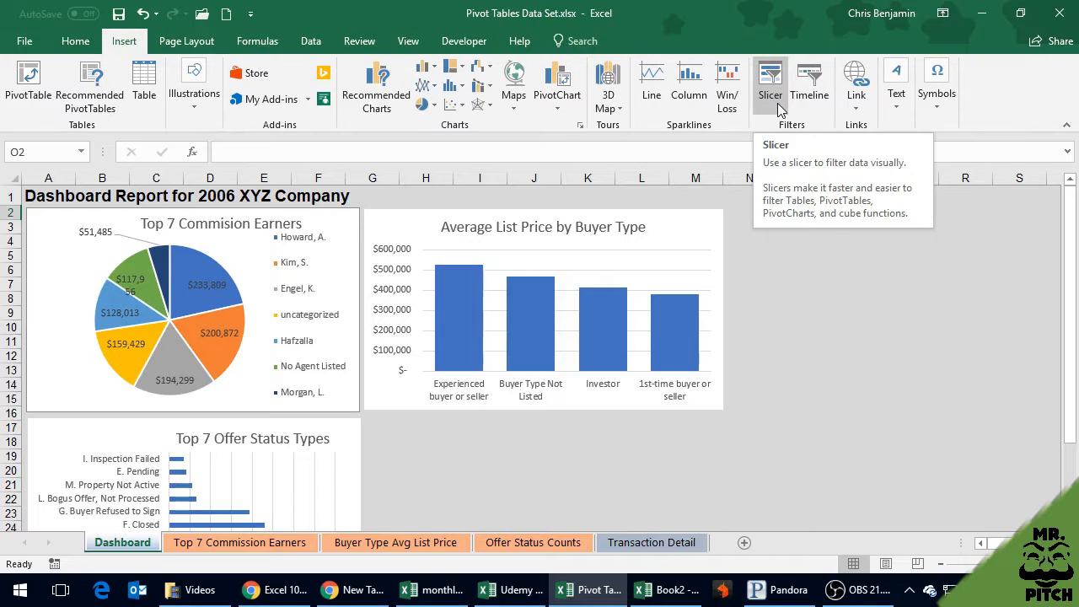
Step: Look over the three charts on the Dashboard sheet and the source pivot chart on the Offer Status Counts sheet
left_click(811, 284)
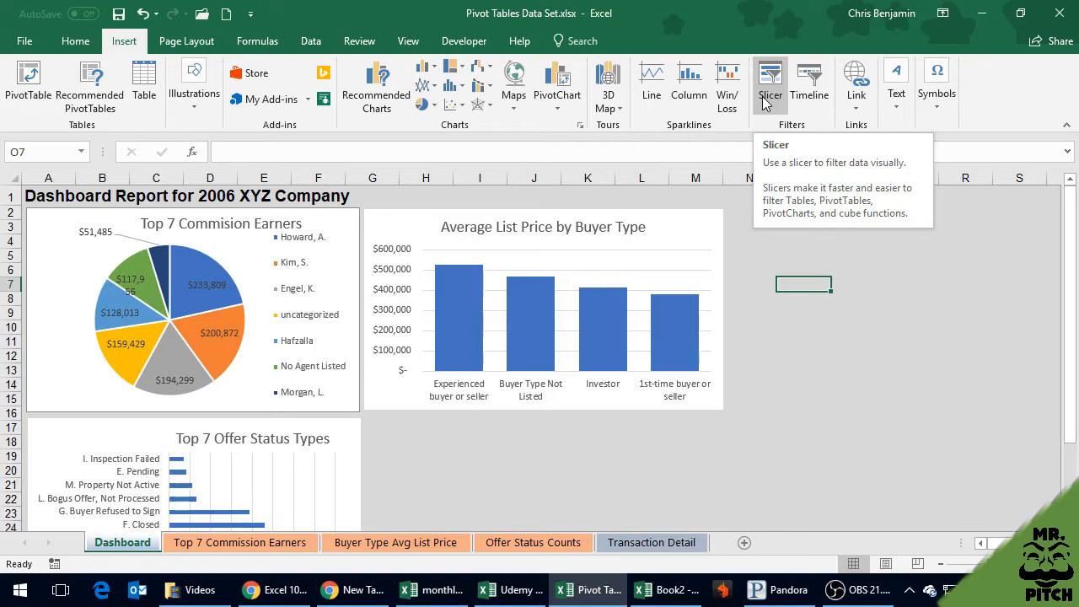
left_click(749, 384)
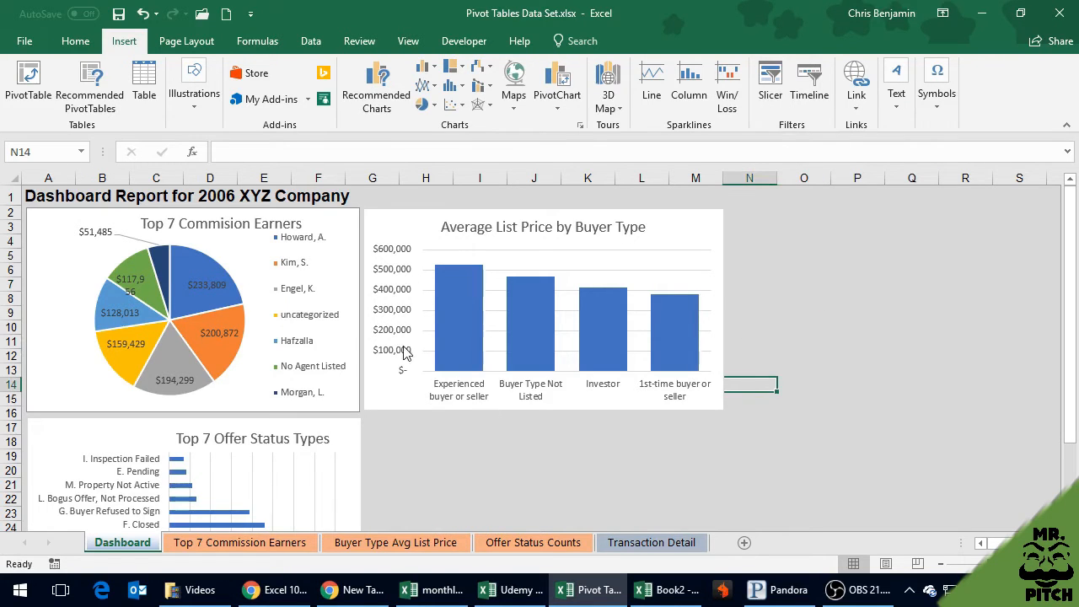
left_click(497, 546)
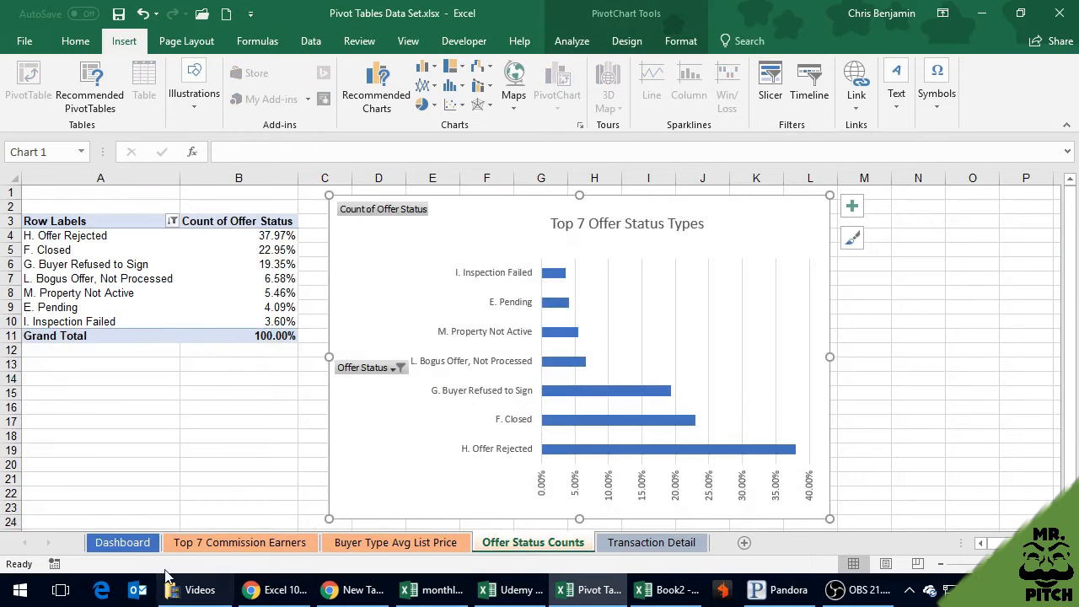
left_click(131, 545)
left_click(512, 437)
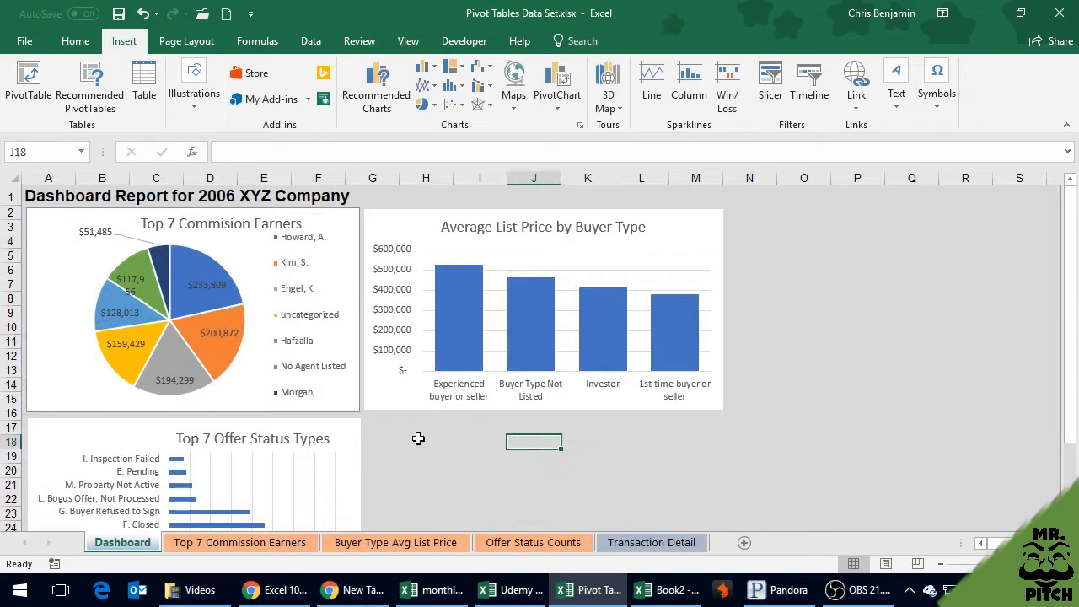
left_click(697, 223)
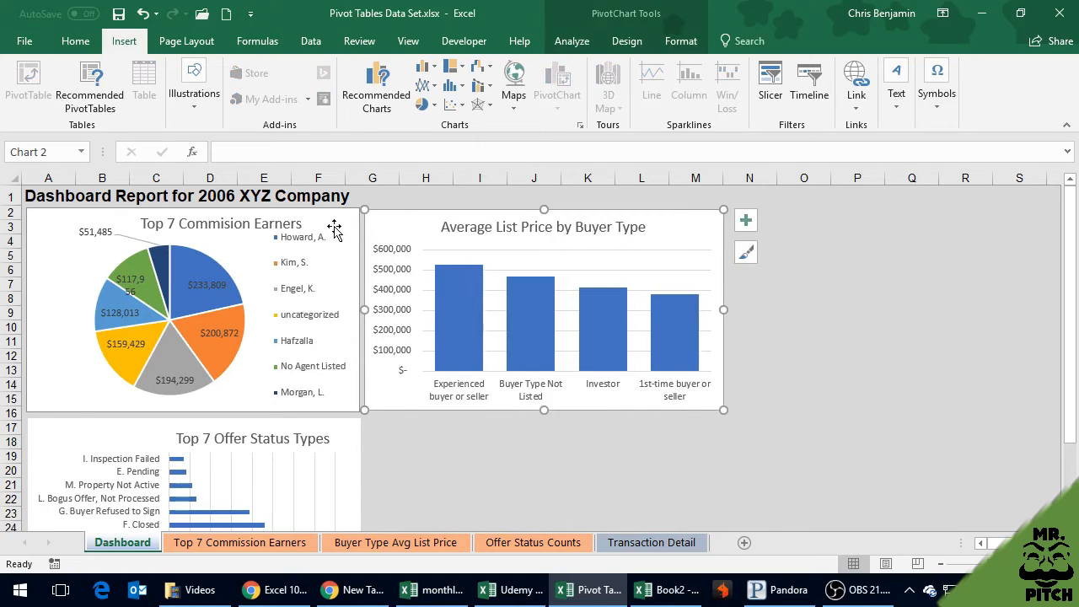
left_click(908, 400)
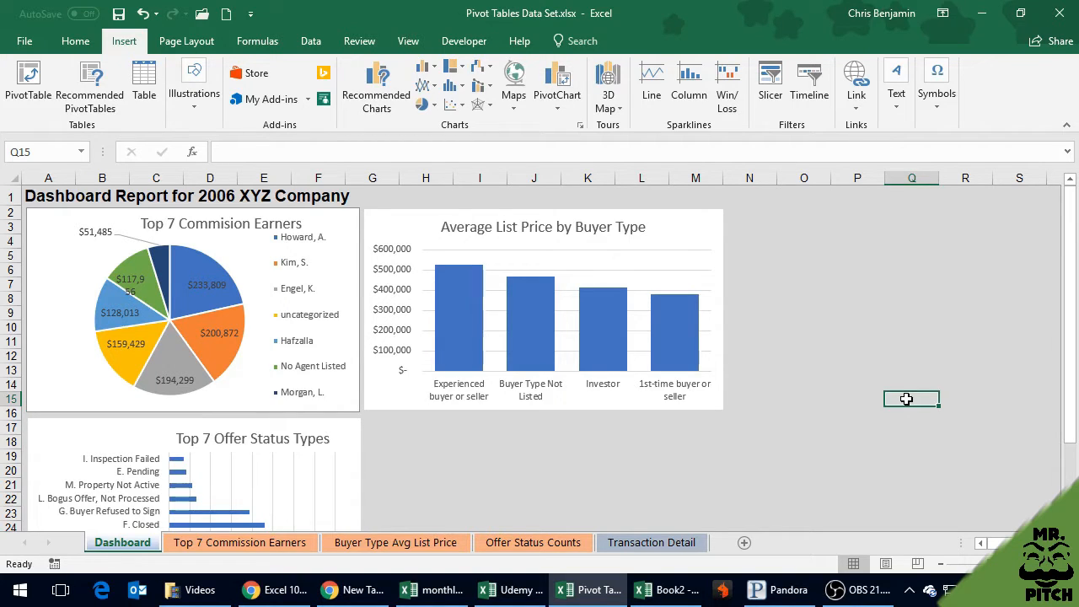
left_click(801, 385)
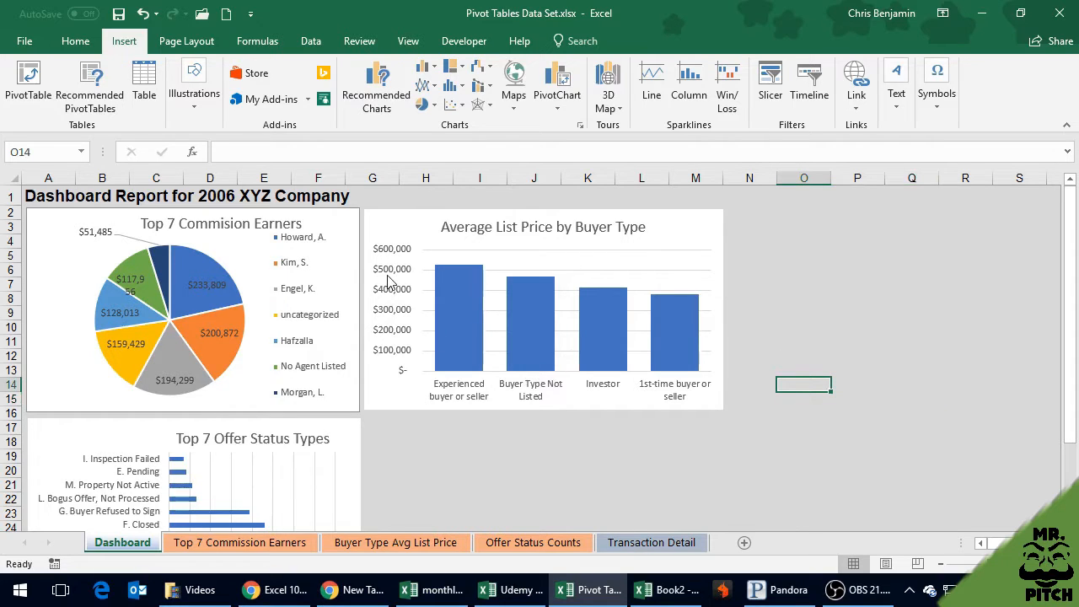
scroll(327, 387, "down", 2)
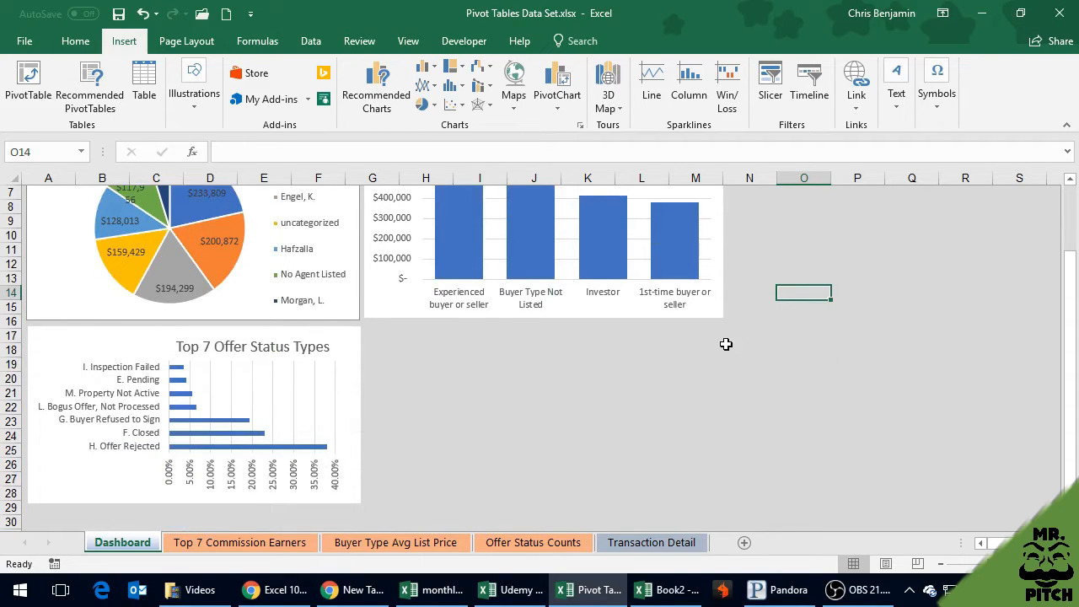
scroll(726, 344, "up", 2)
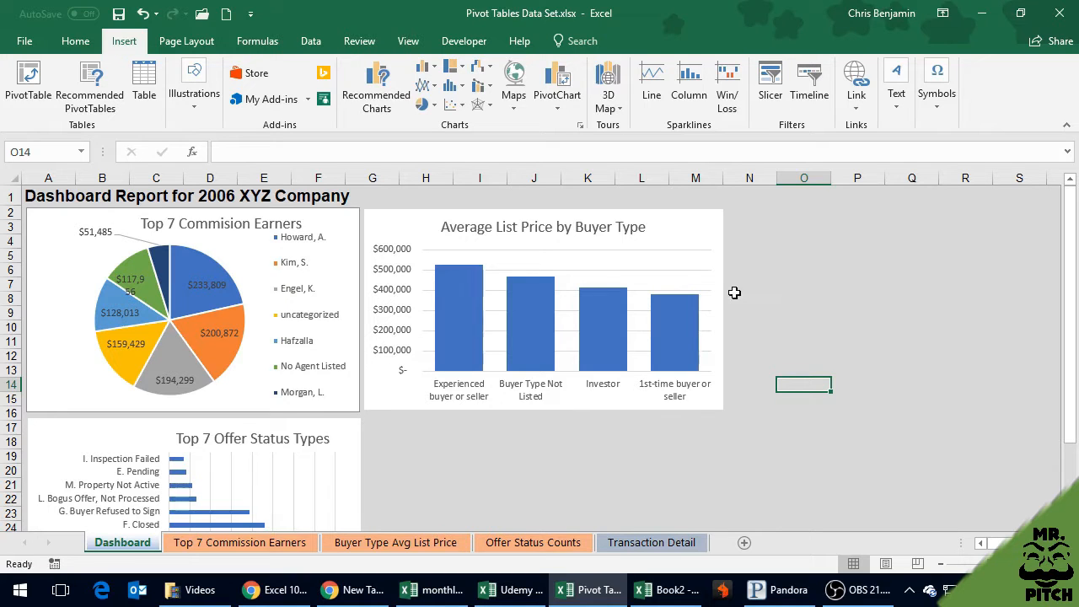
left_click(693, 234)
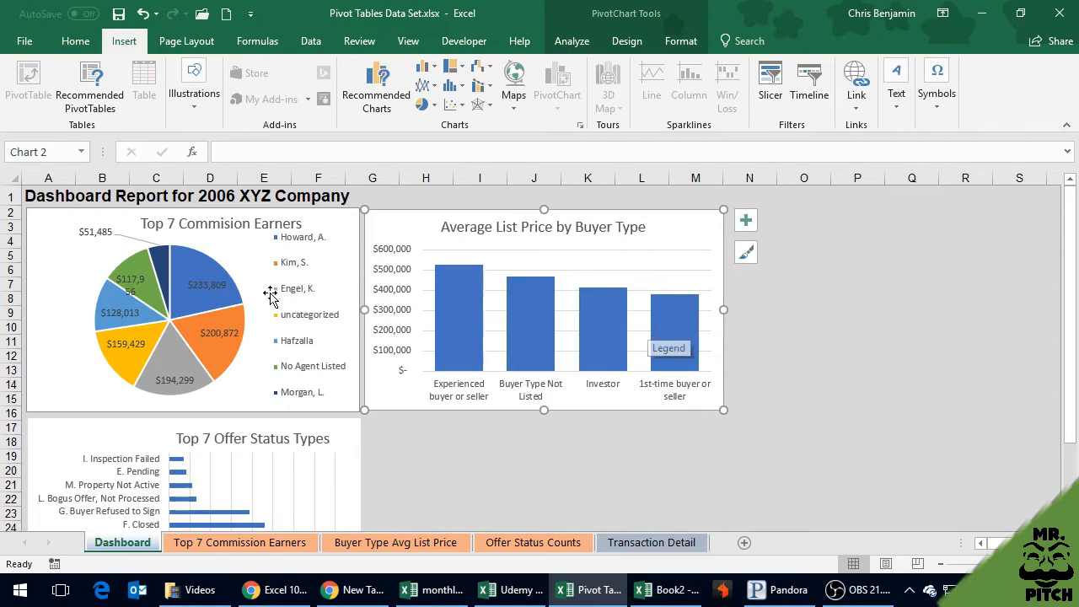
right_click(284, 358)
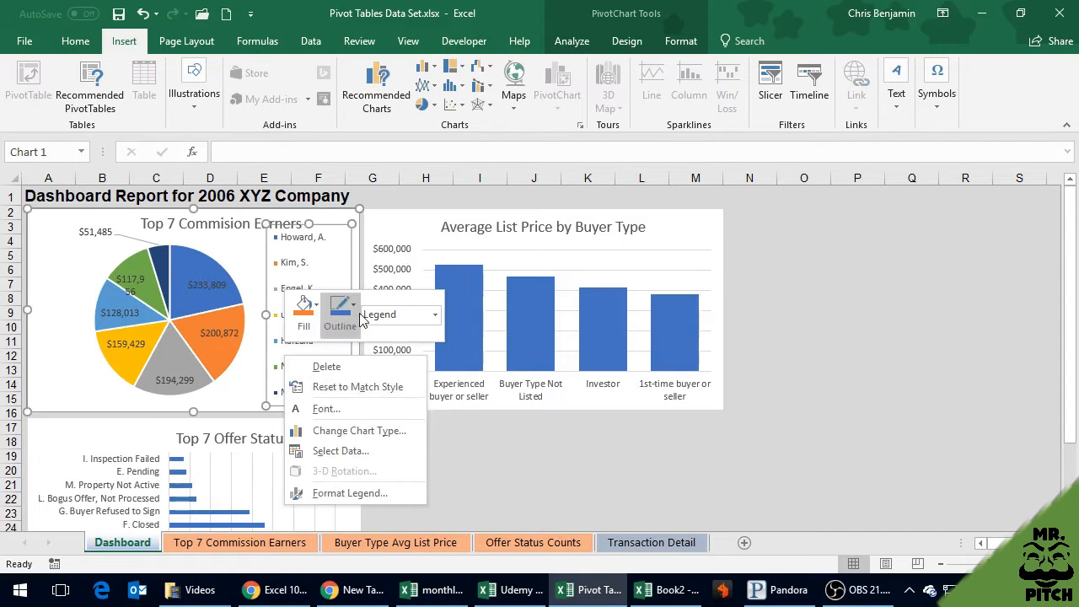
key("Escape")
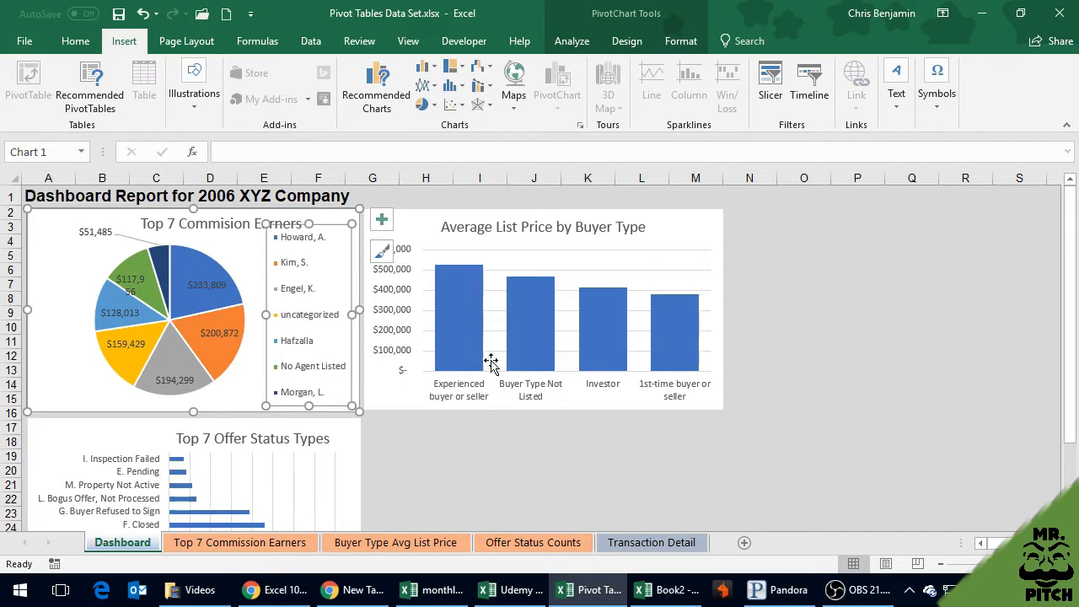
left_click(533, 468)
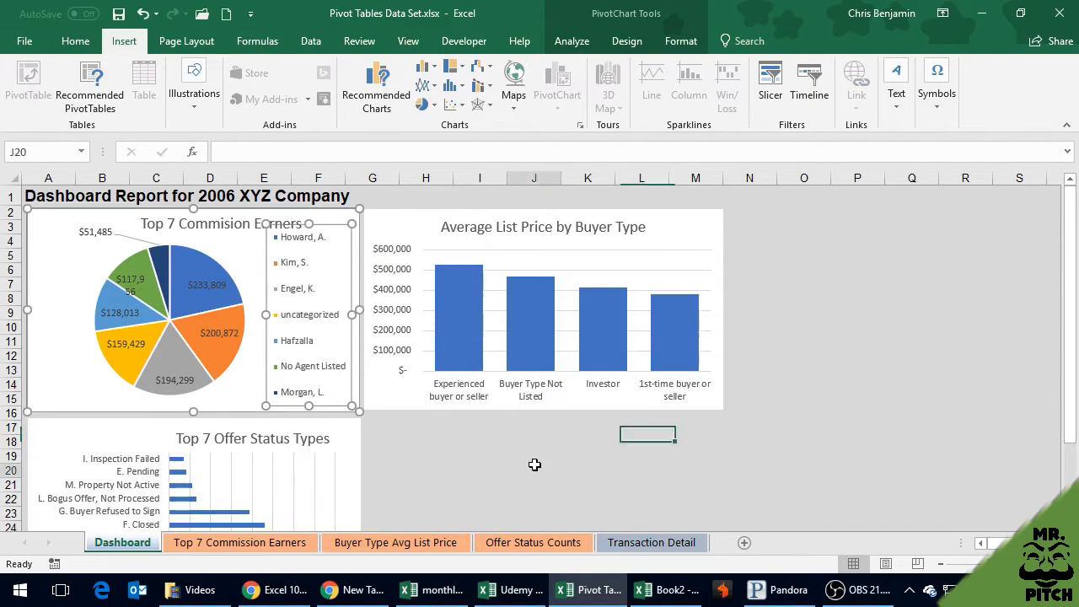
Step: Insert slicers for Agent, Buyer Type and Offer Status from the commission earners pie chart
left_click(48, 228)
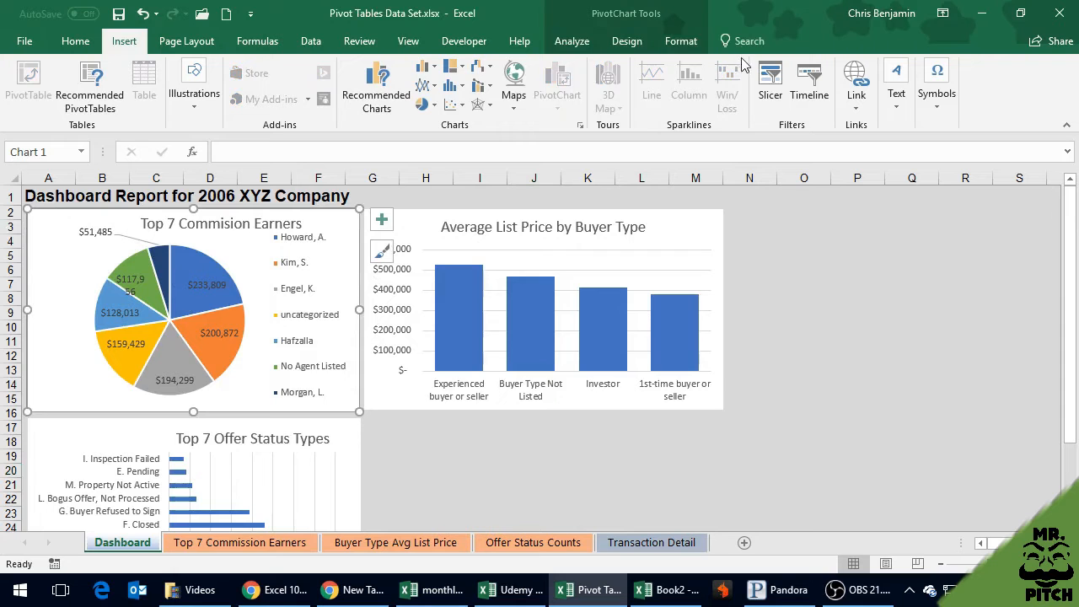
left_click(770, 84)
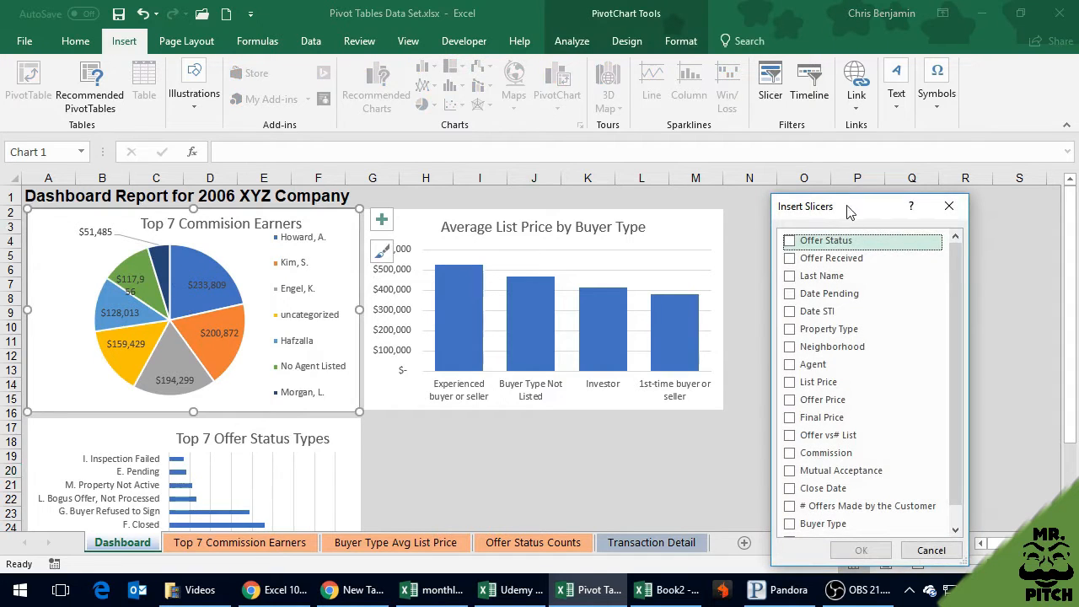
left_click_drag(848, 211, 809, 103)
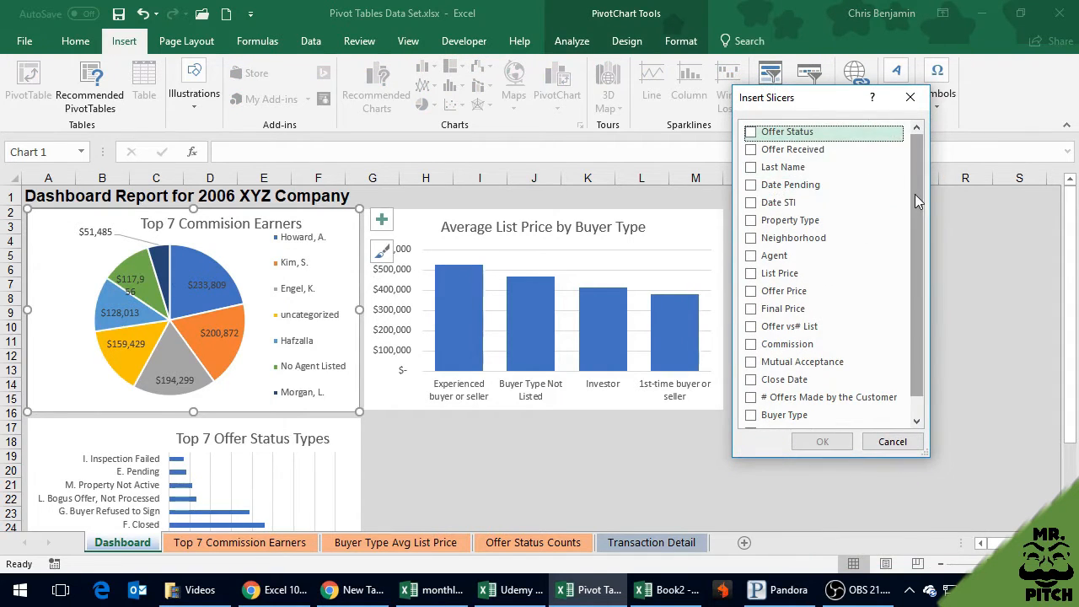
scroll(919, 202, "down", 1)
scroll(919, 203, "up", 1)
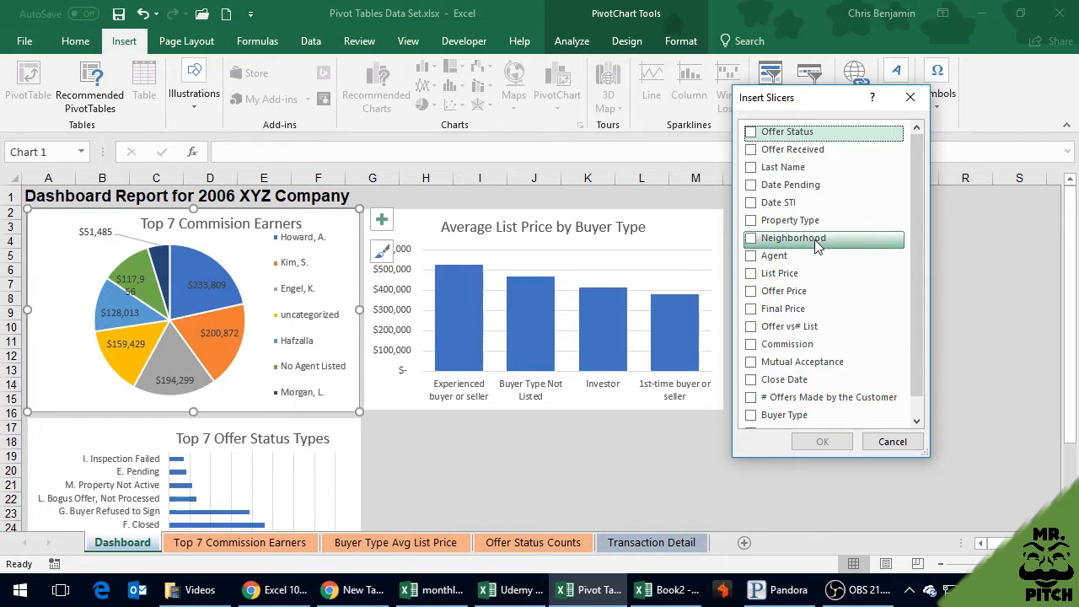
left_click(750, 255)
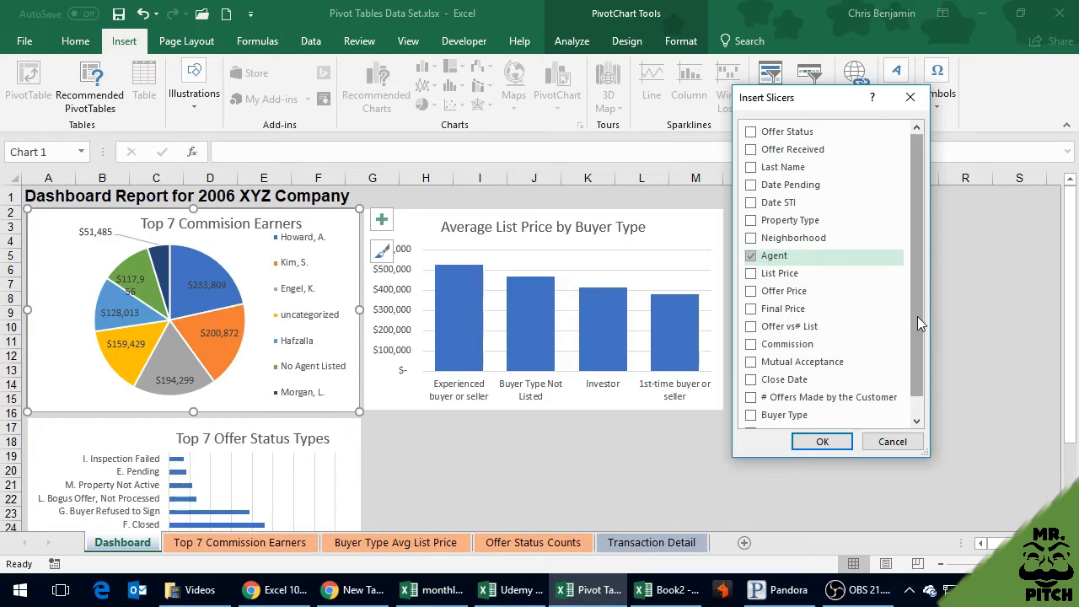
scroll(917, 319, "down", 1)
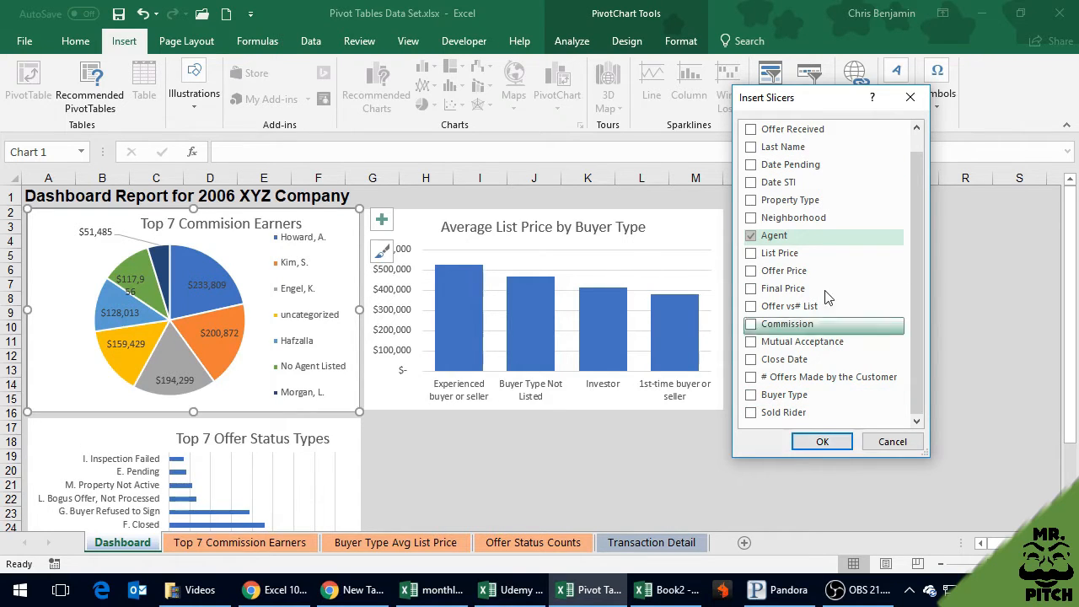
left_click(751, 395)
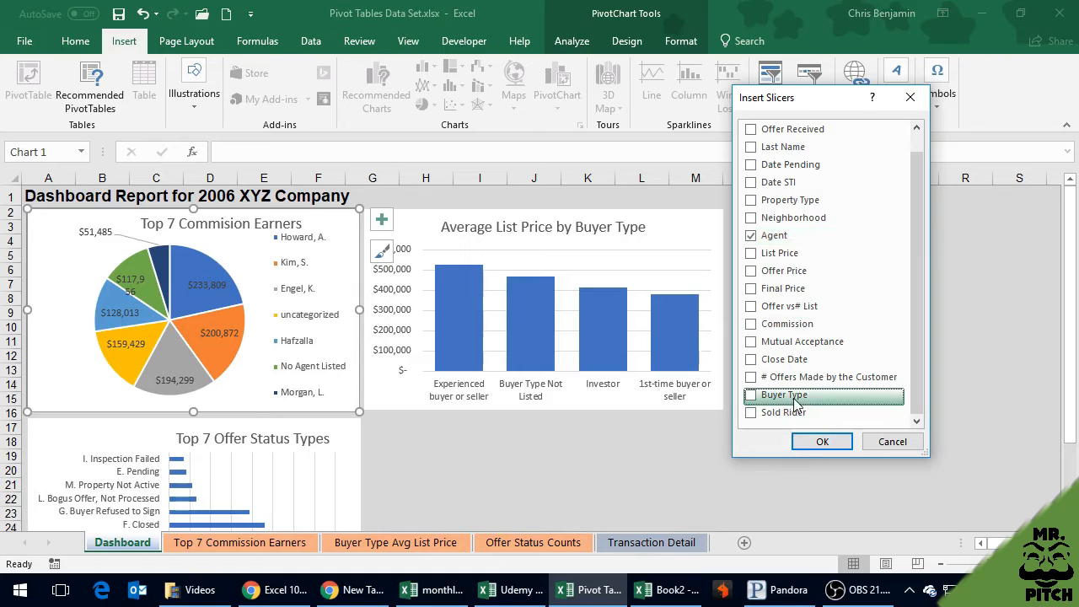
scroll(796, 310, "up", 1)
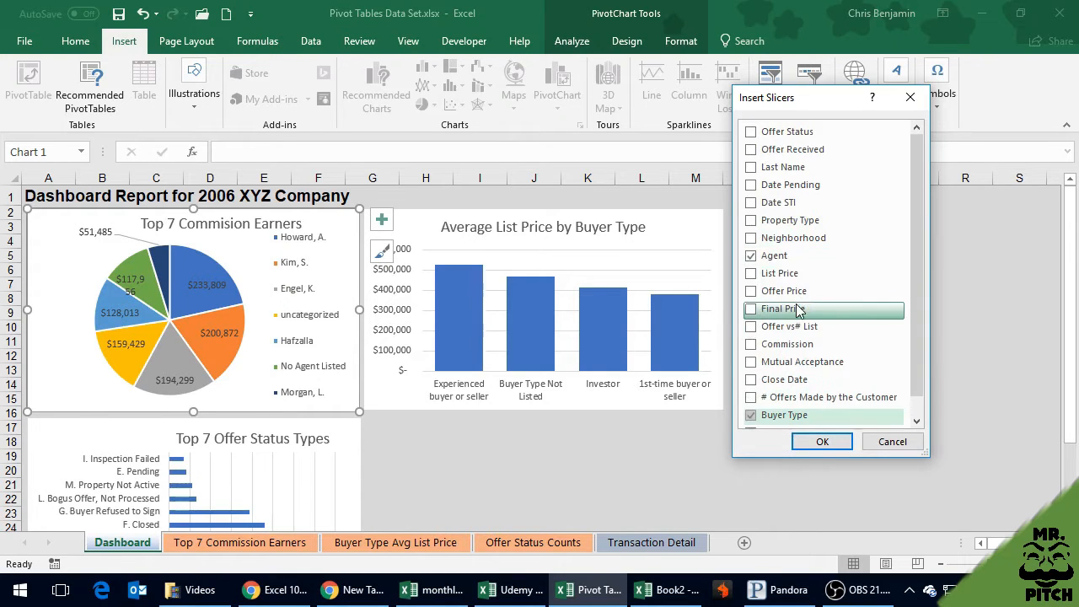
left_click(765, 133)
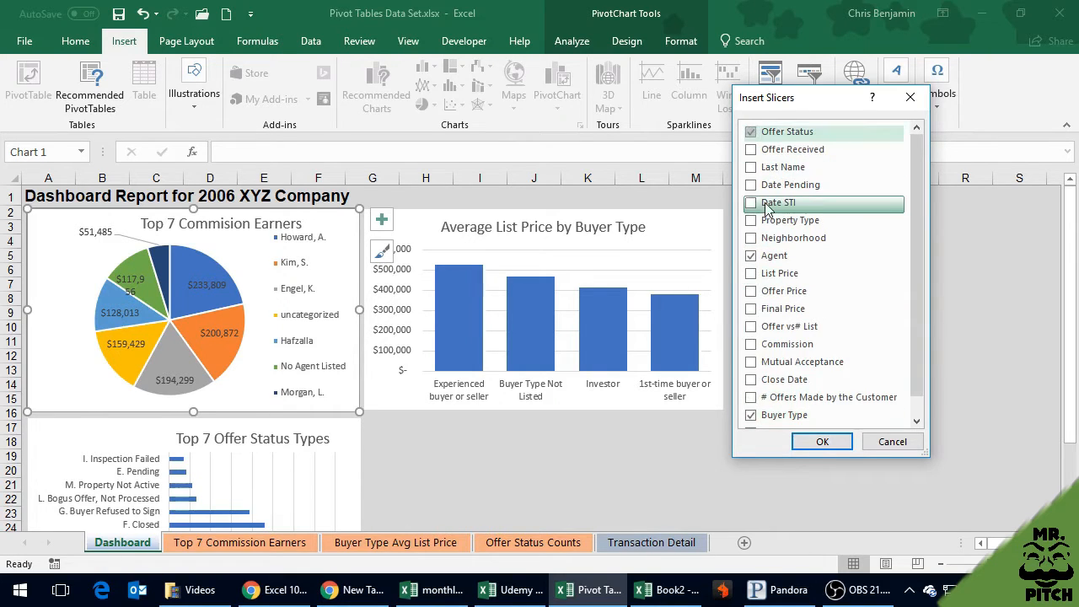
left_click(830, 441)
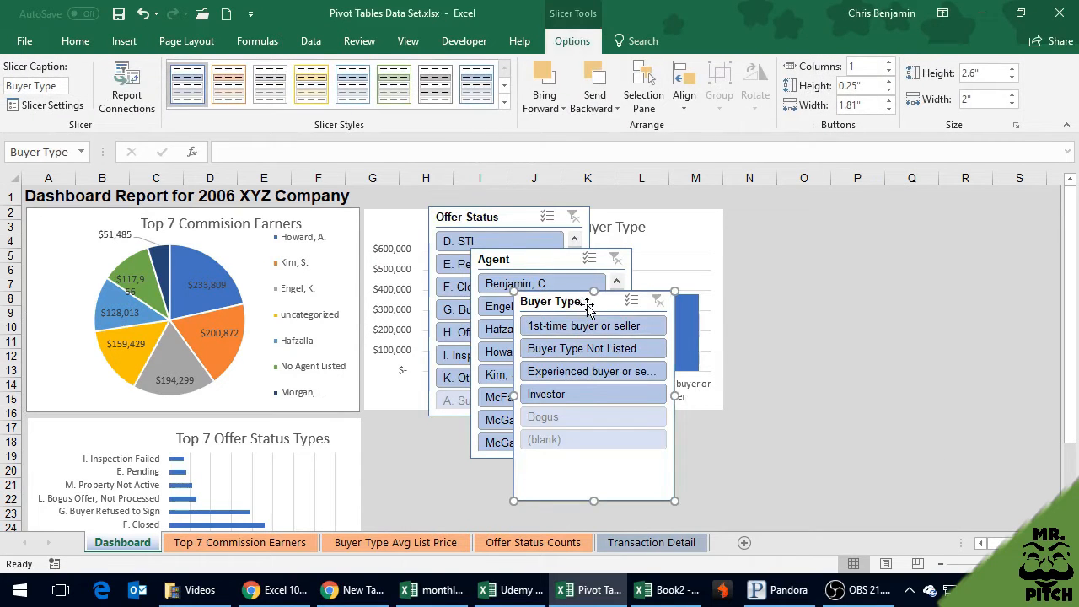
Step: Arrange the Buyer Type and Agent slicers side by side beside the column chart, with the Offer Status slicer below Buyer Type
left_click_drag(588, 302, 806, 225)
left_click_drag(566, 257, 986, 223)
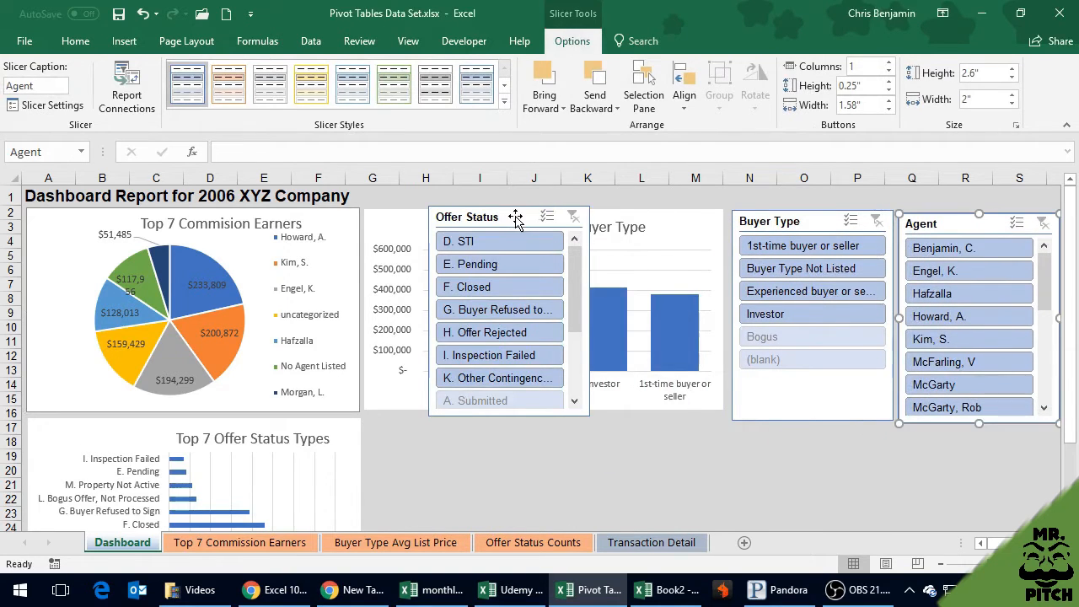
left_click_drag(515, 217, 821, 440)
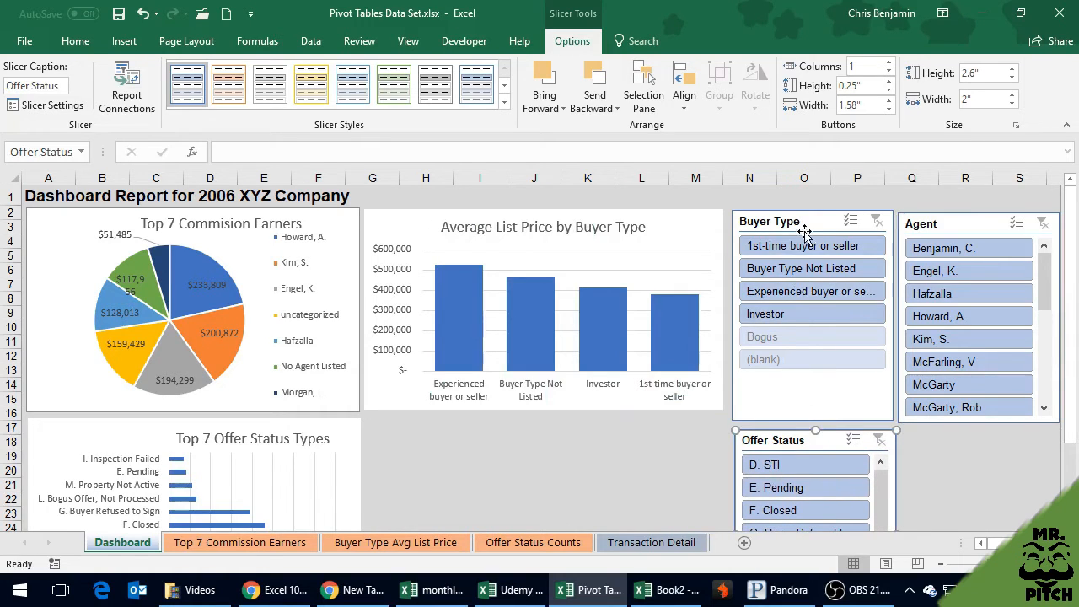
left_click_drag(804, 221, 805, 232)
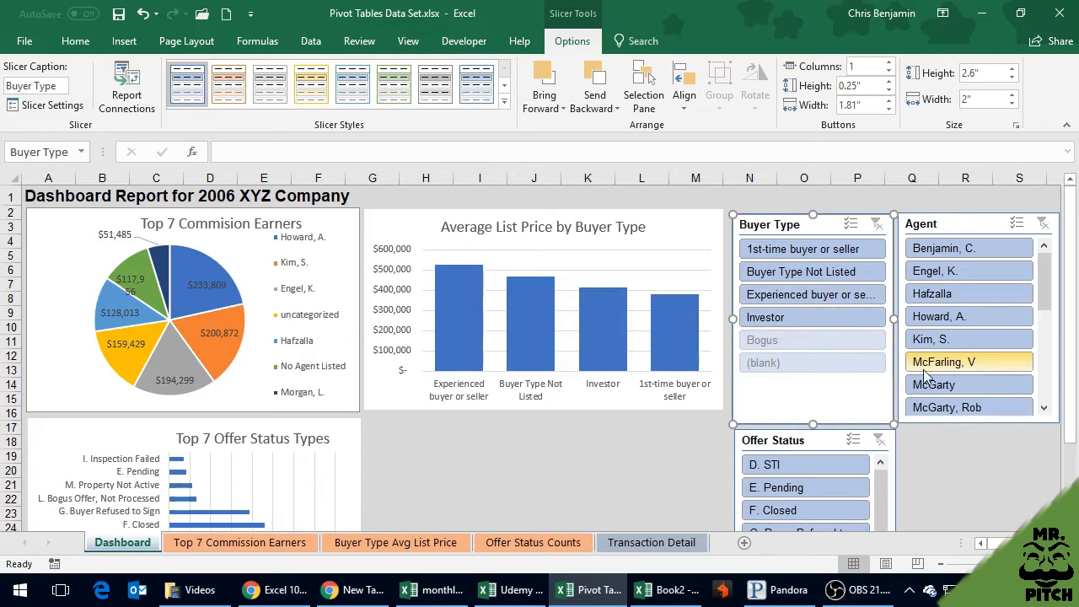
Step: Filter the commission earners pie chart by each buyer type in turn, from 1st-time buyer or seller through Investor
left_click(808, 251)
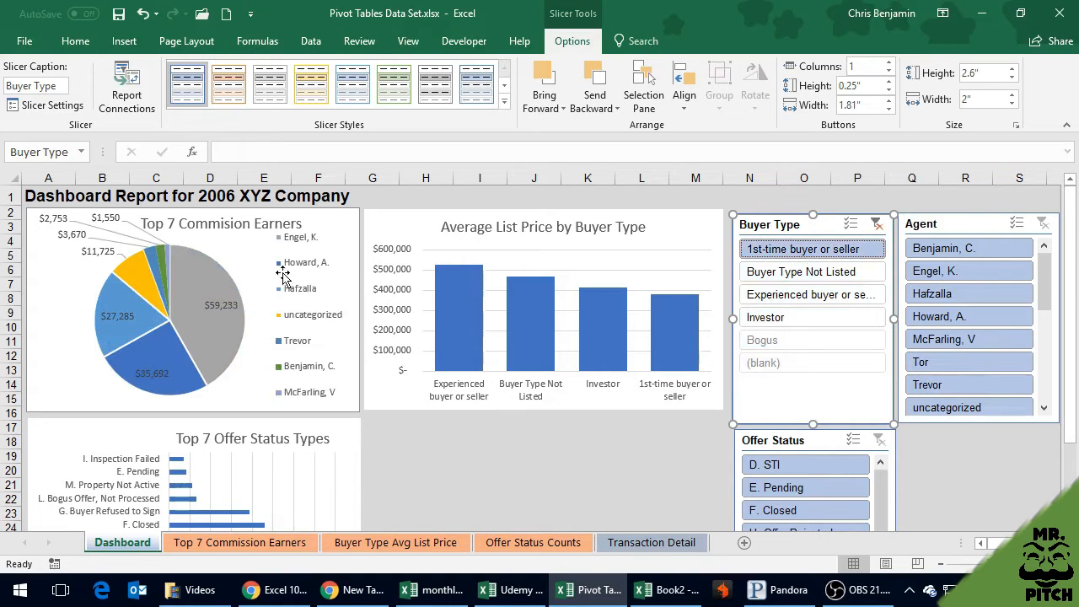
mouse_move(234, 329)
left_click(807, 272)
left_click(806, 295)
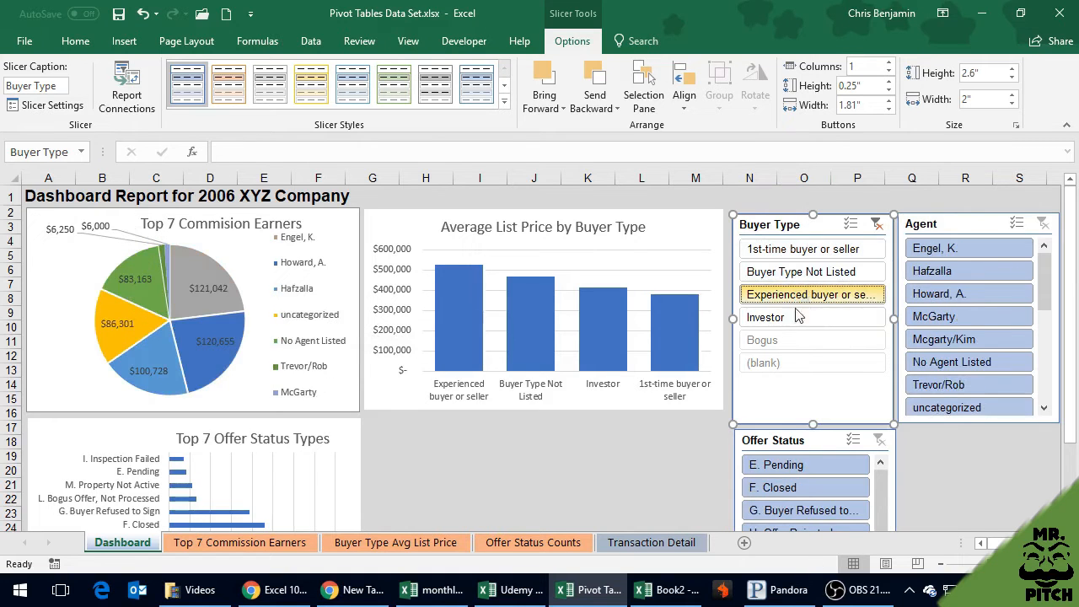
left_click(788, 317)
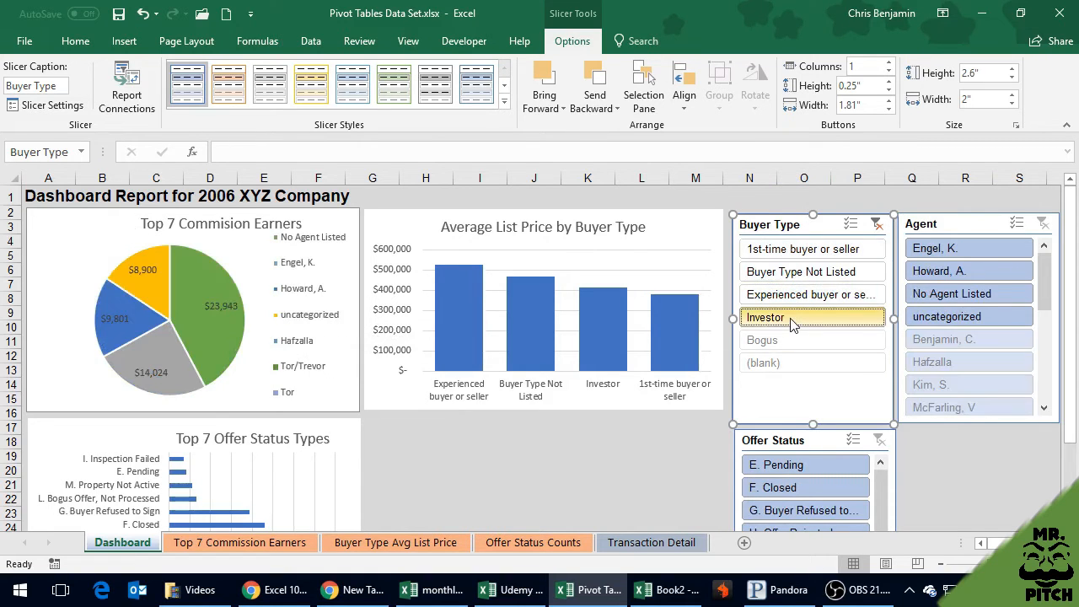
Step: Go back up through the buyer type filters and leave only Buyer Type Not Listed selected
left_click(783, 293)
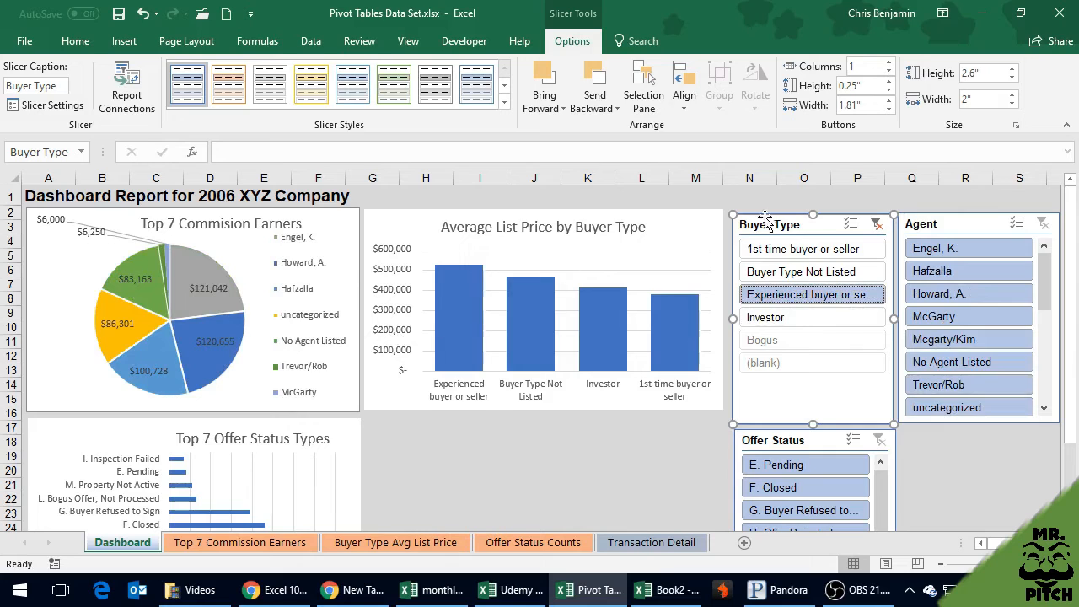
left_click(780, 274)
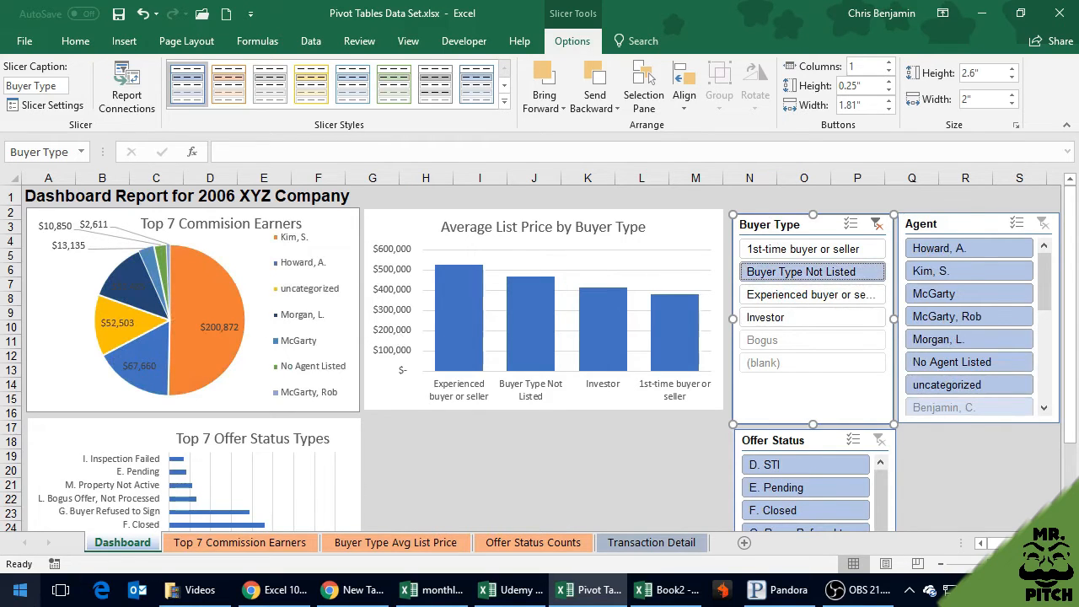
left_click(788, 294)
left_click(792, 270)
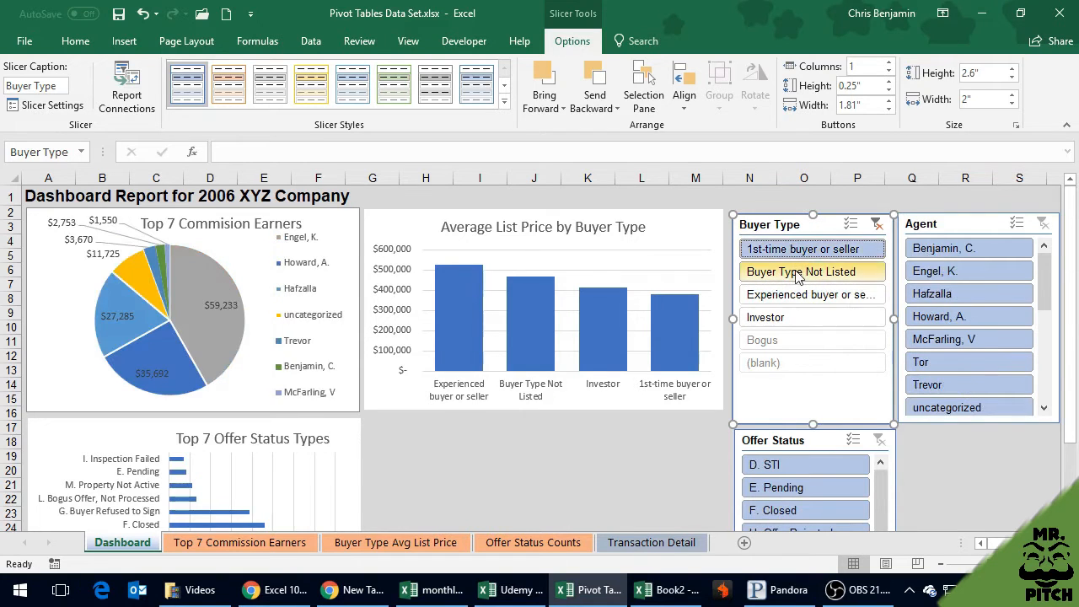
Step: Enable multi-select on the Buyer Type slicer and add 1st-time buyer or seller, Experienced buyer or seller and Investor to the filter
left_click(853, 228)
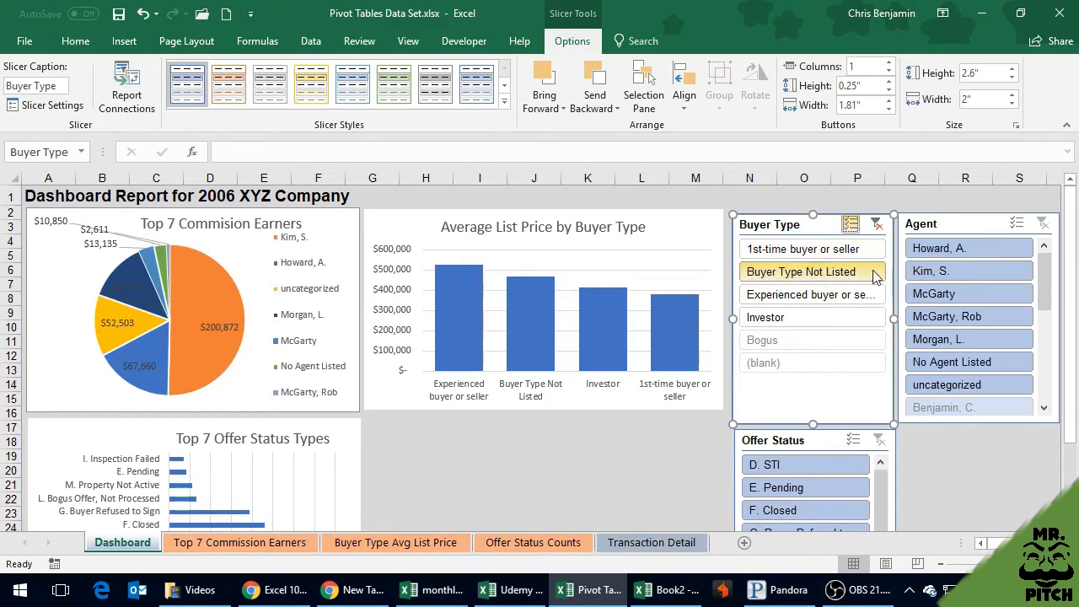
left_click(838, 251)
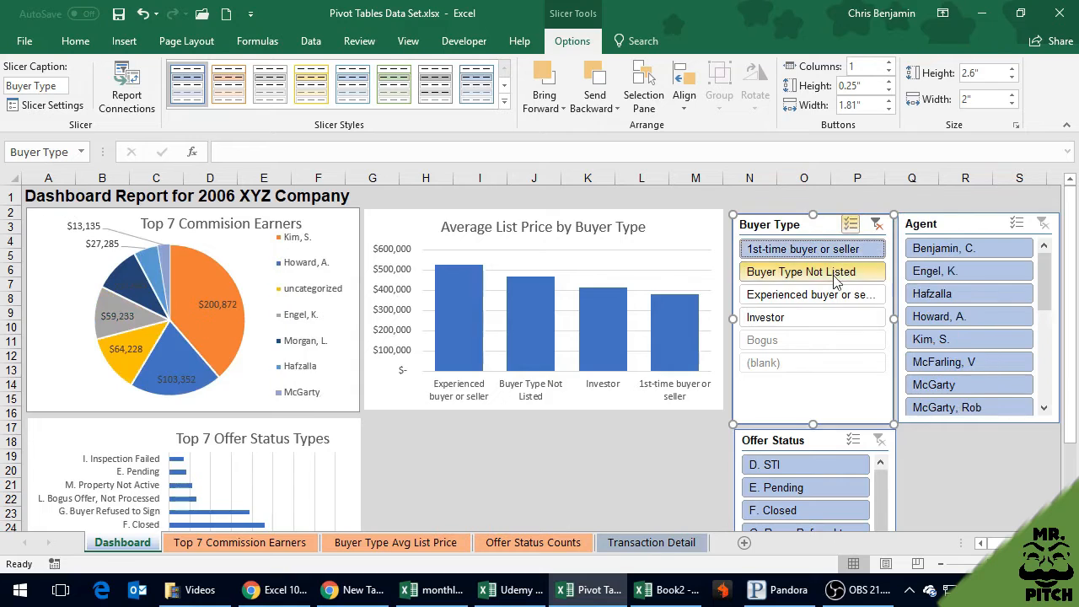
left_click(830, 296)
left_click(824, 319)
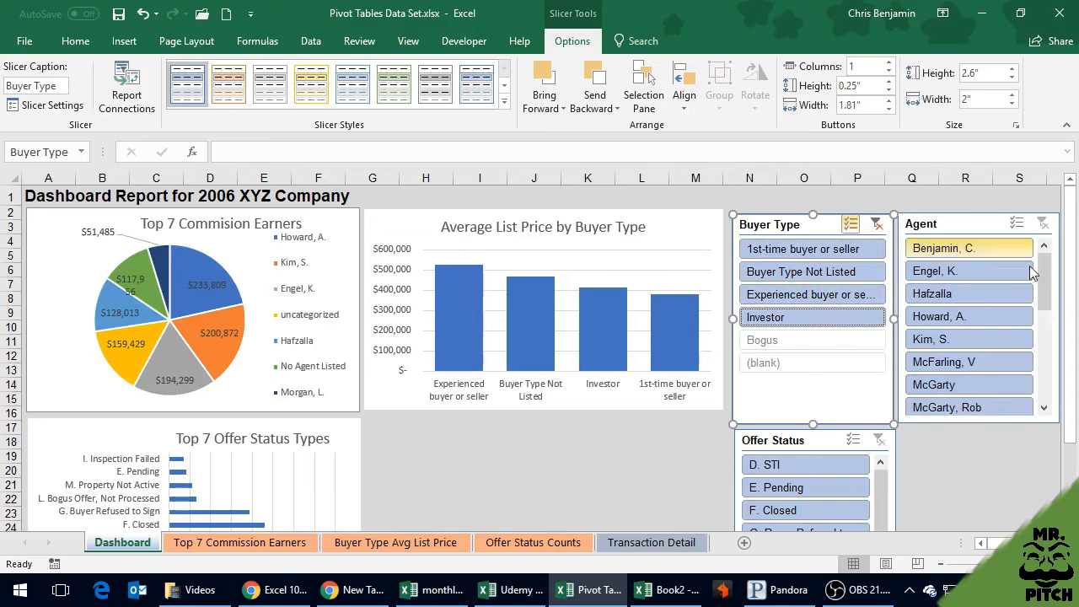
Step: Look through the Agent slicer's list and shift the slicer slightly right, clear of the Buyer Type slicer
left_click_drag(1049, 295, 1059, 396)
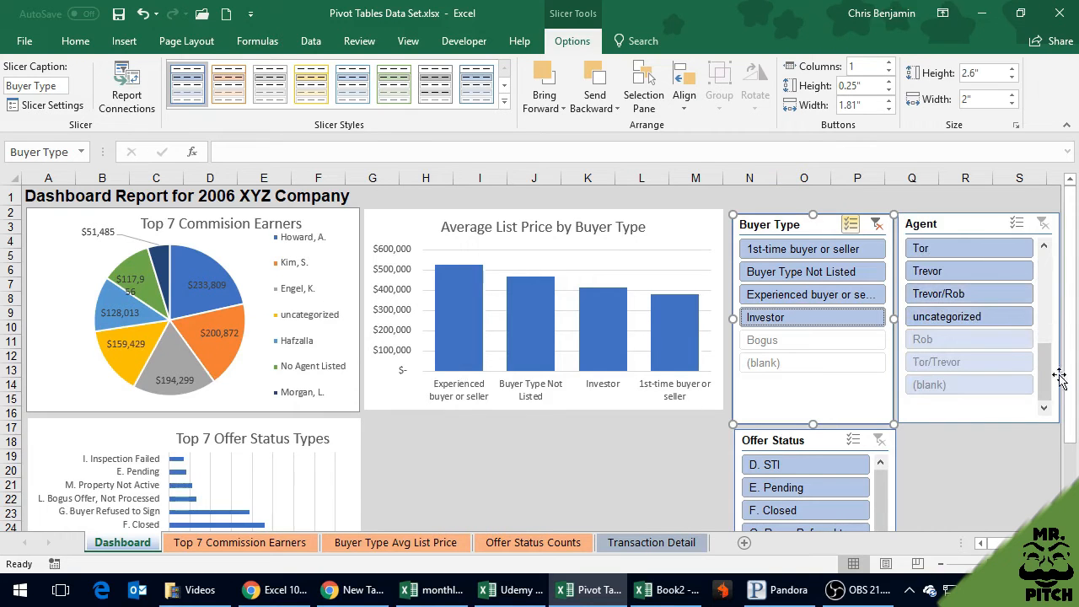
left_click_drag(1060, 363, 309, 361)
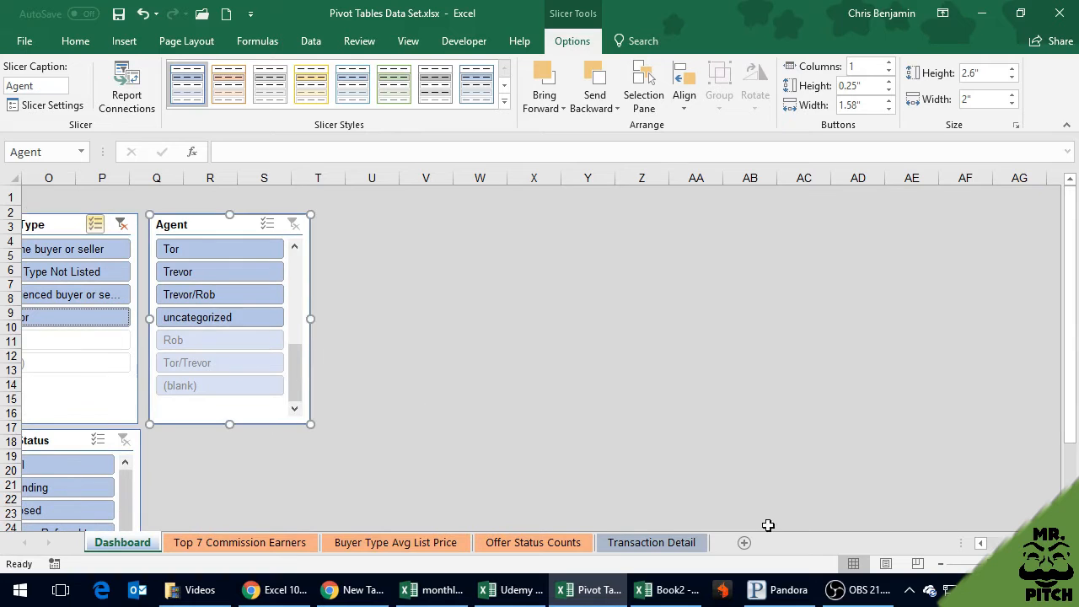
left_click(981, 543)
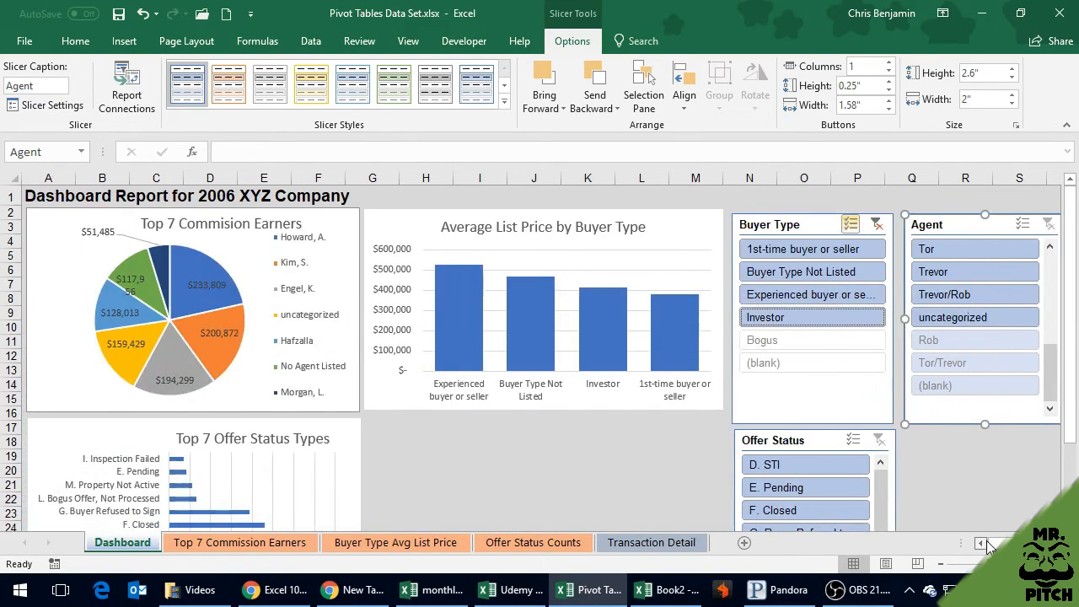
scroll(990, 299, "up", 10)
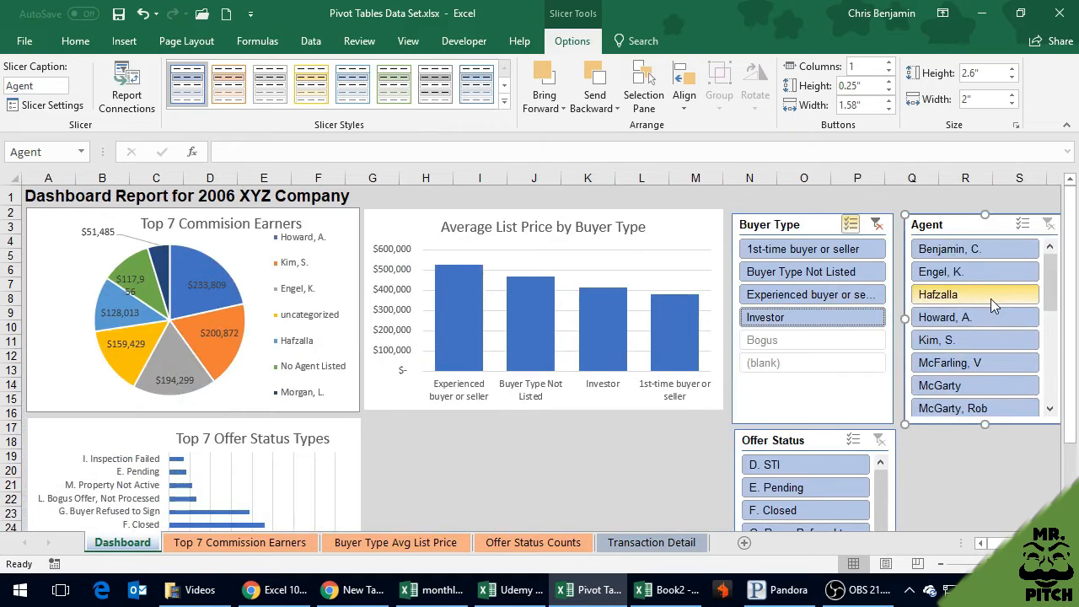
Step: Filter the commission earners pie chart by the first and second agents in turn, ending on the first agent alone
left_click(948, 249)
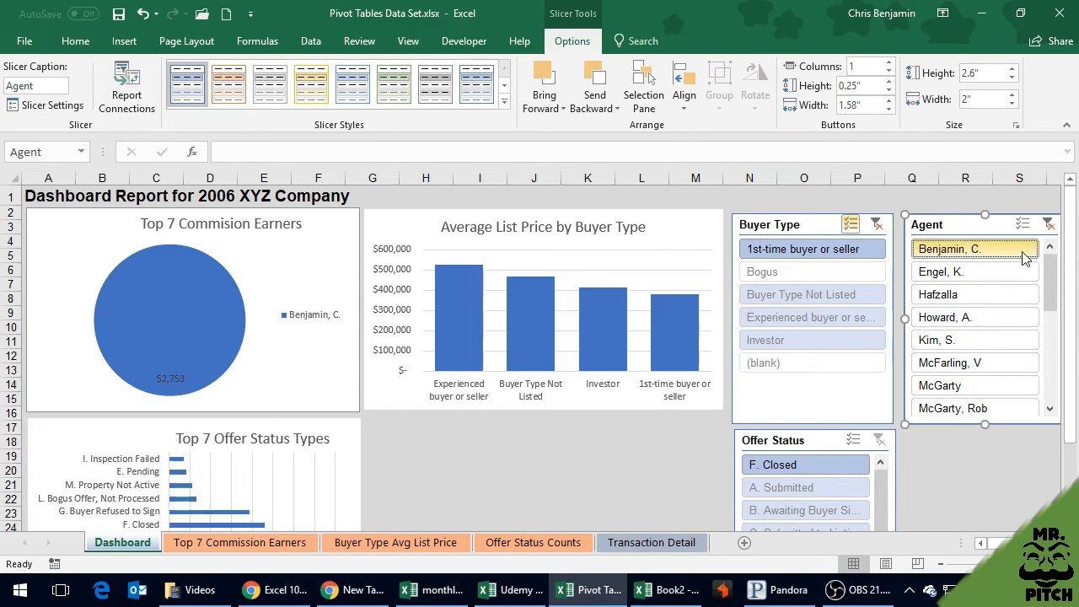
left_click(1007, 271)
left_click(988, 253)
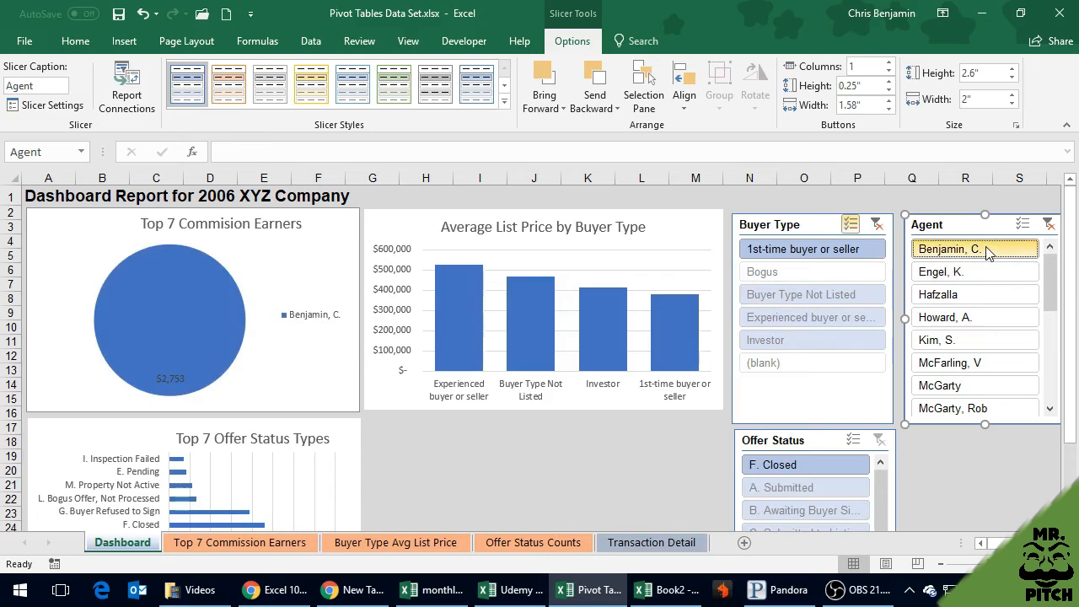
Step: Enable multi-select on the Agent slicer and add the second through seventh agents in the list to the filter
left_click(1023, 226)
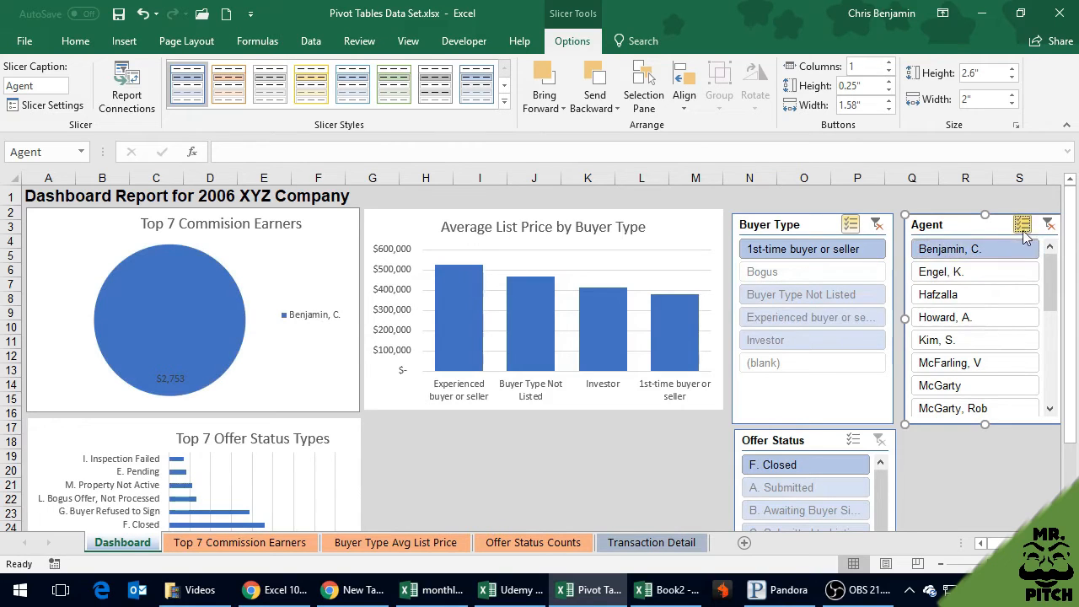
left_click(987, 281)
left_click(984, 294)
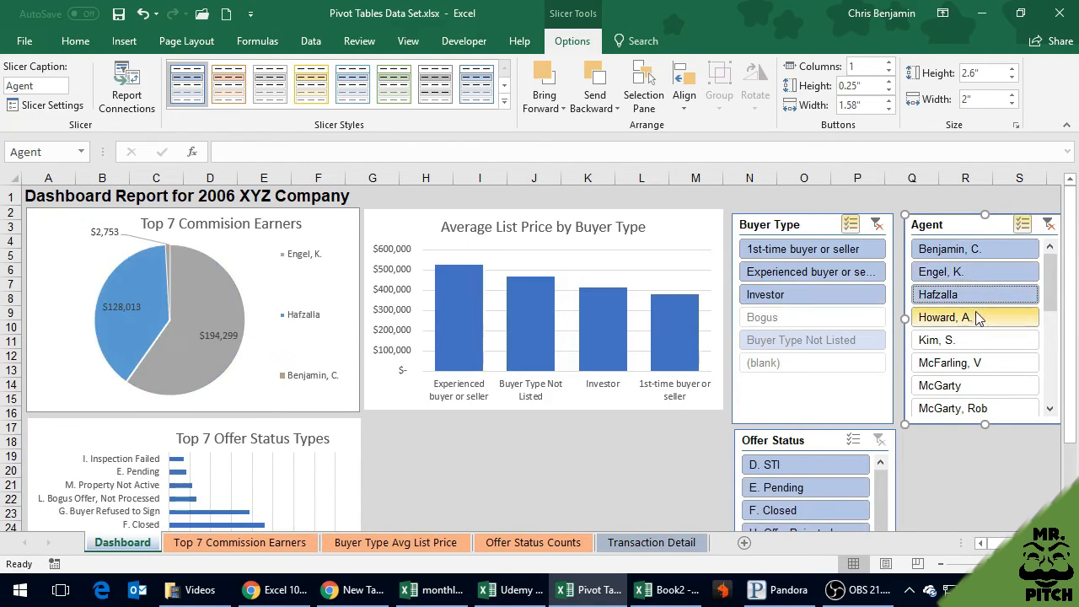
left_click(978, 317)
left_click(974, 338)
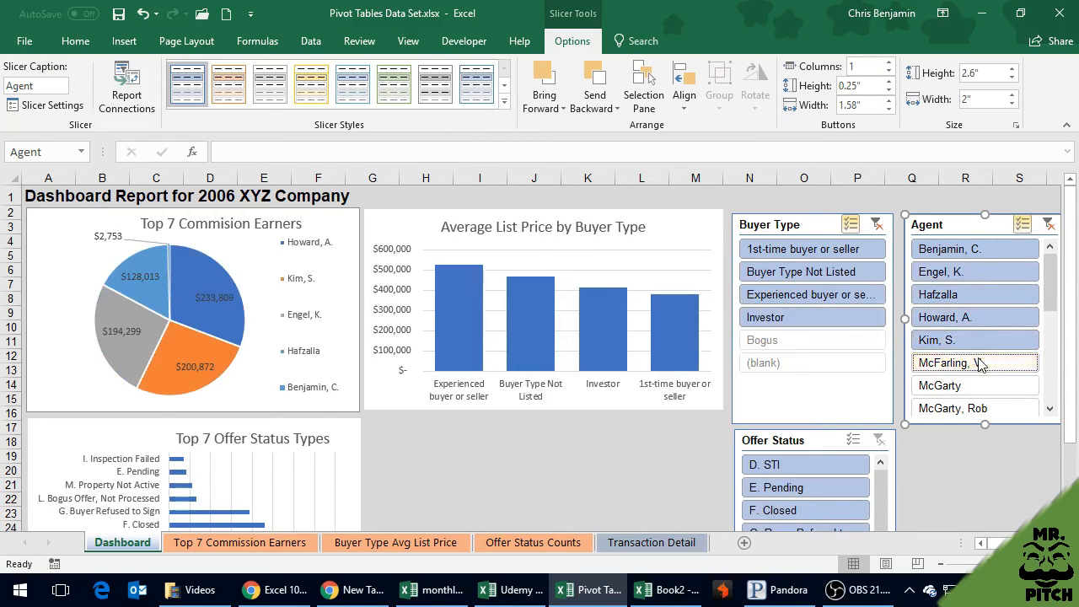
left_click(975, 363)
left_click(975, 383)
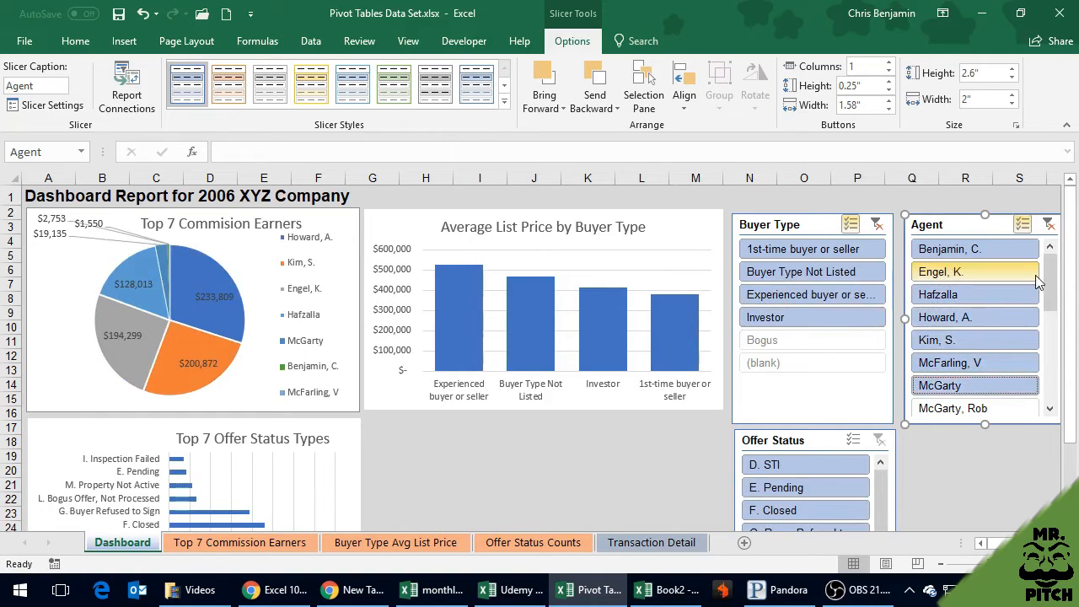
Step: Add all remaining available agents to the Agent slicer's filter, including No Agent Listed and uncategorized
scroll(1053, 291, "down", 3)
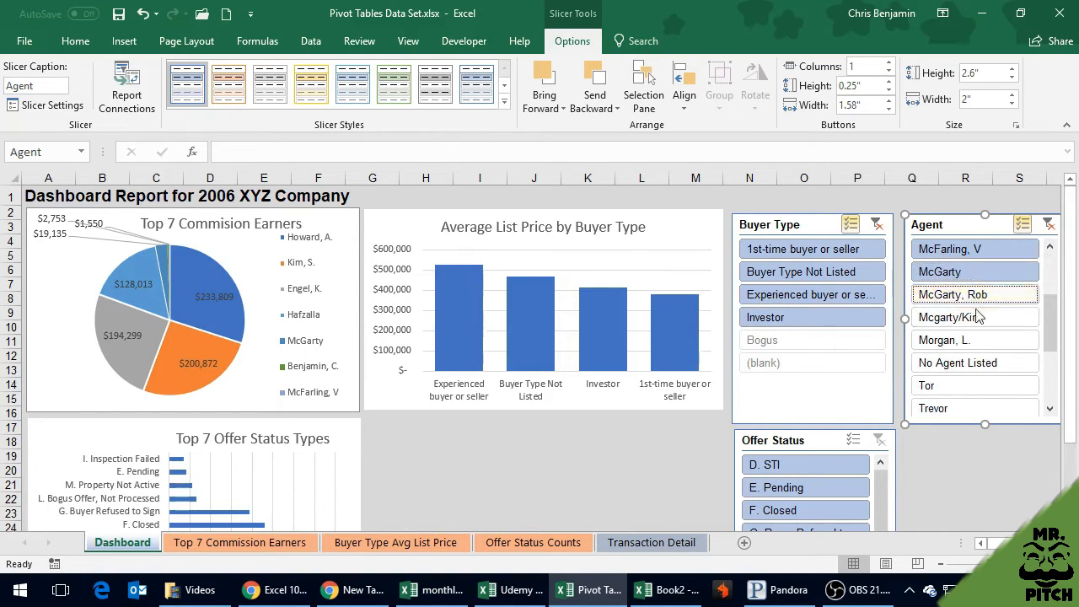
left_click(977, 317)
left_click(980, 340)
left_click(981, 362)
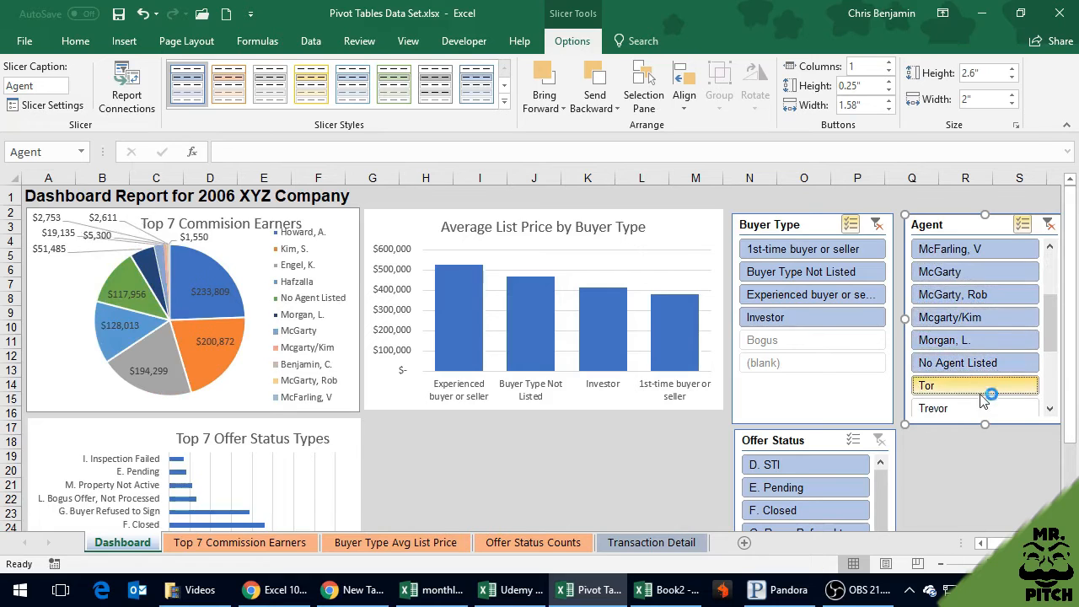
left_click(1003, 407)
left_click(1050, 409)
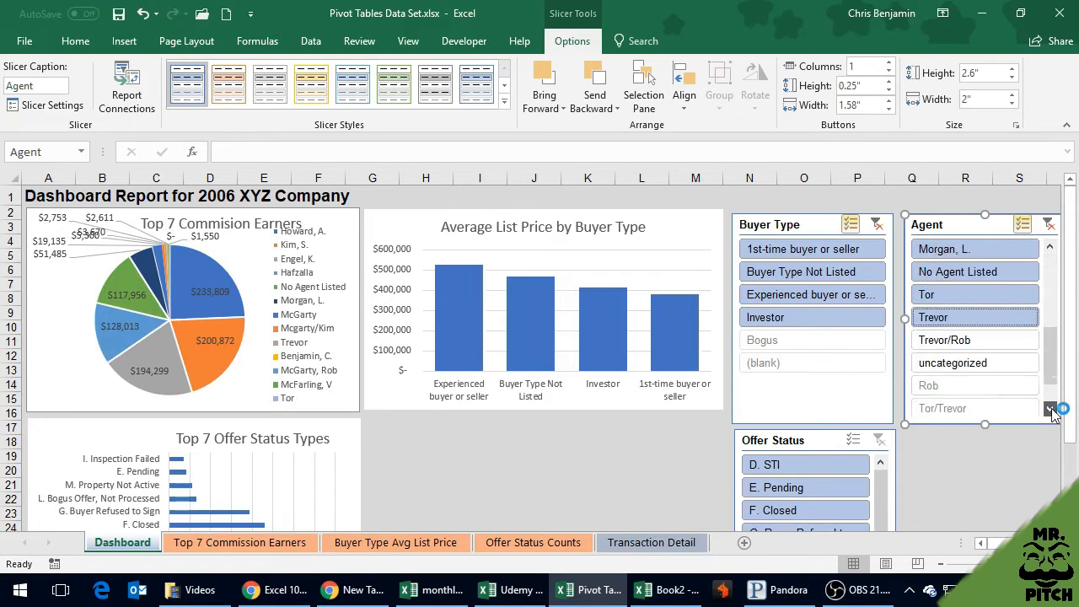
left_click(1050, 408)
left_click(977, 317)
left_click(978, 340)
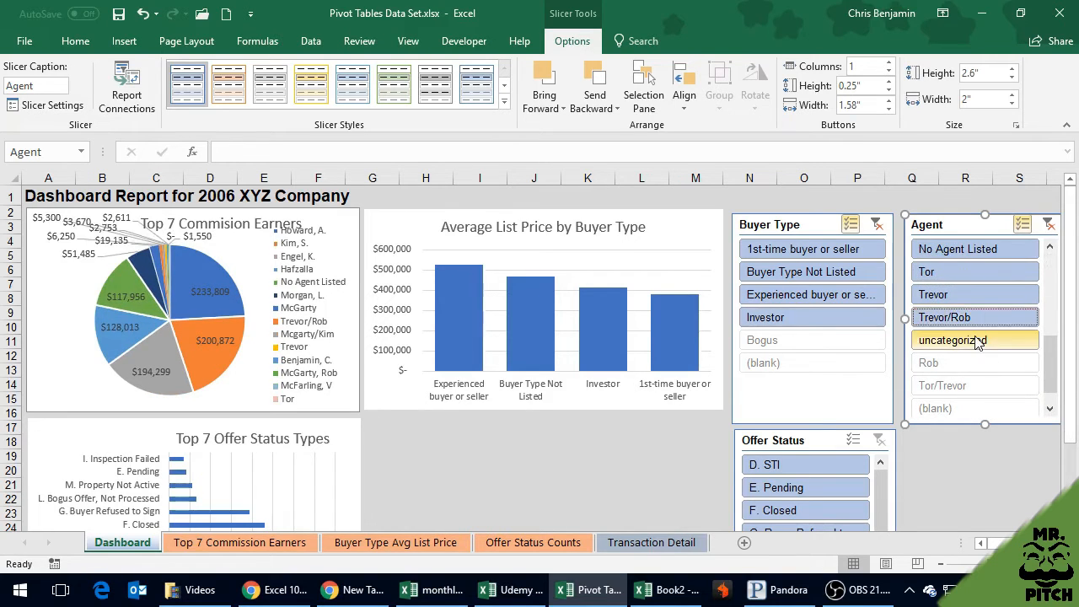
left_click(1048, 389)
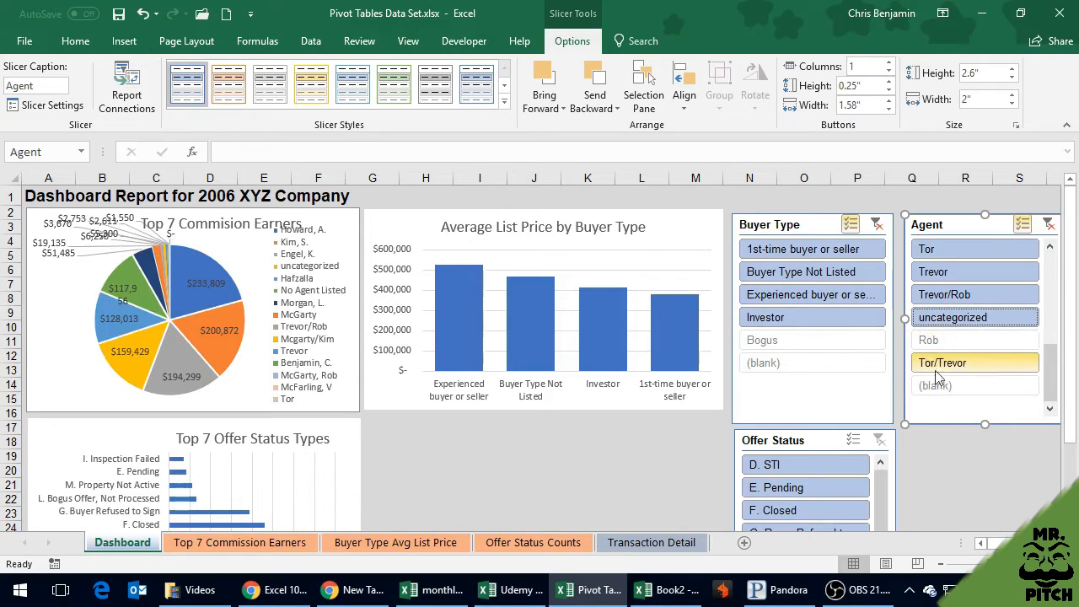
scroll(938, 360, "up", 4)
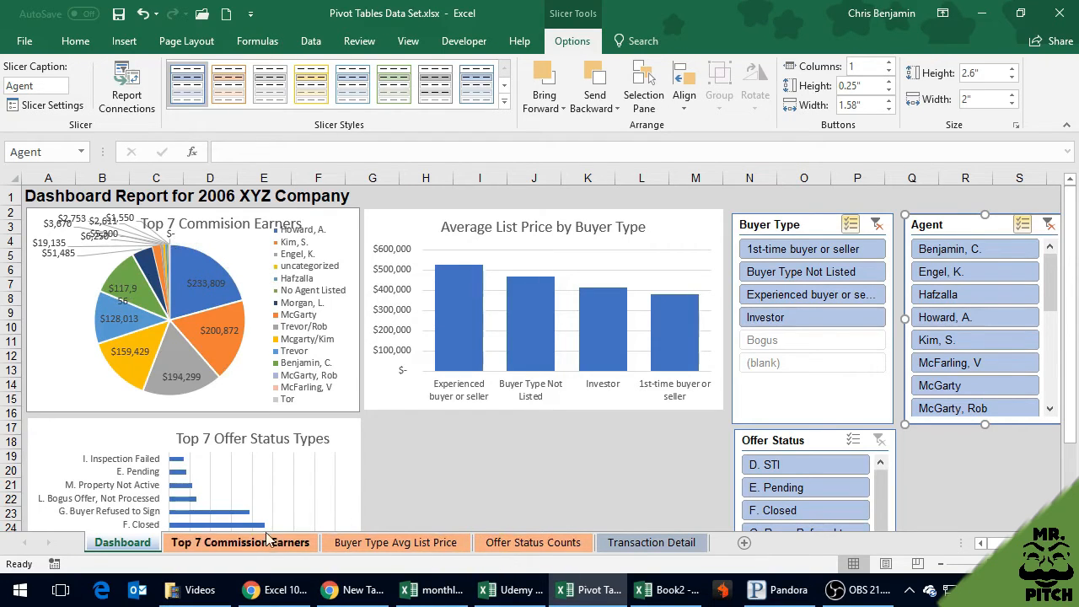
Step: Compare the Dashboard's commission pie chart with its source pivot table on the Top 7 Commission Earners sheet
left_click(240, 542)
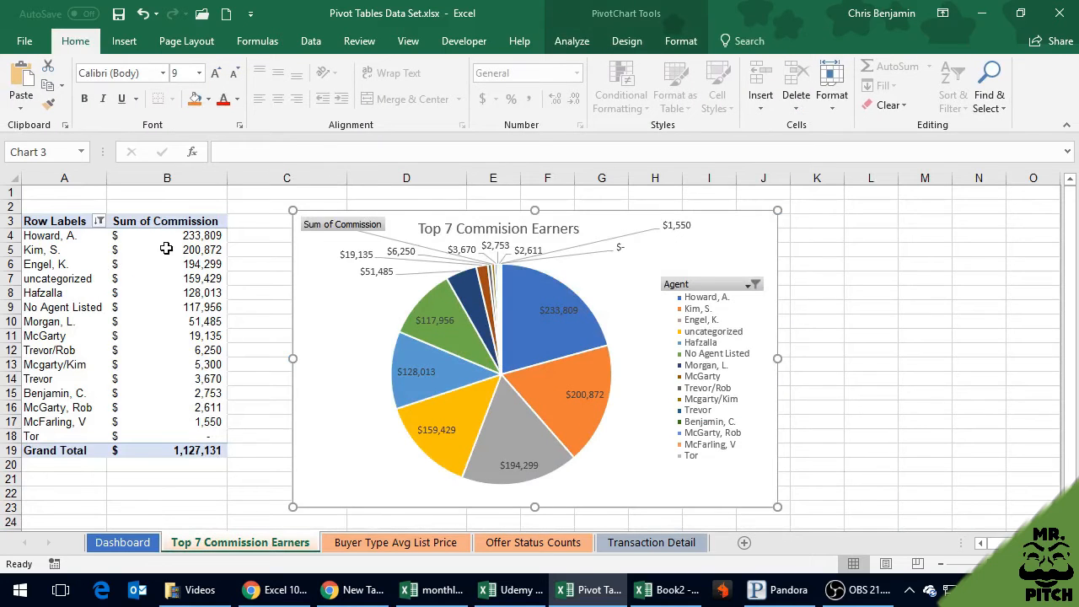
left_click(166, 248)
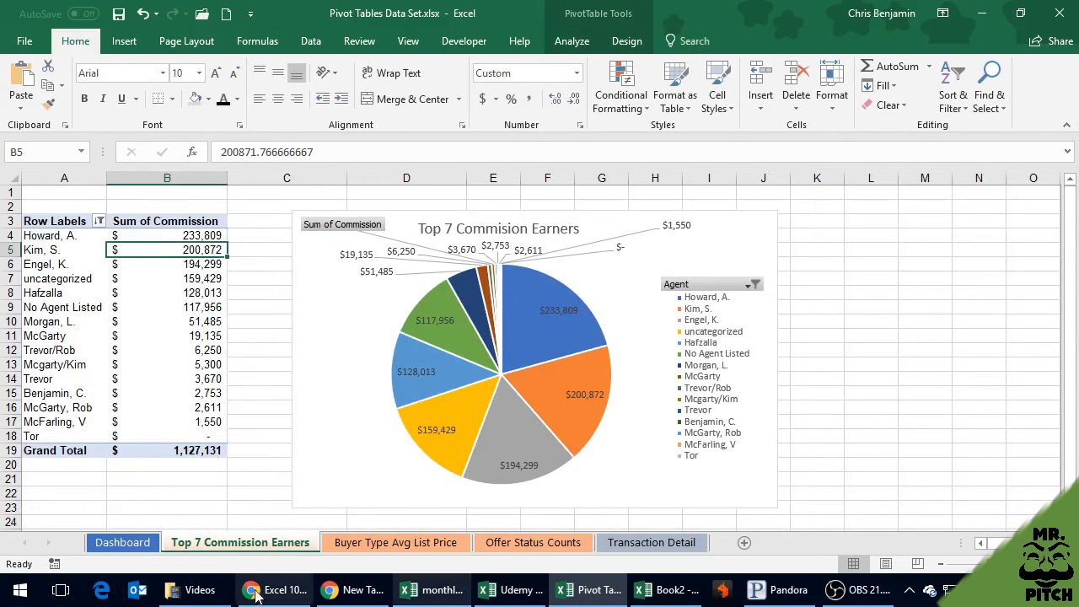
left_click(127, 542)
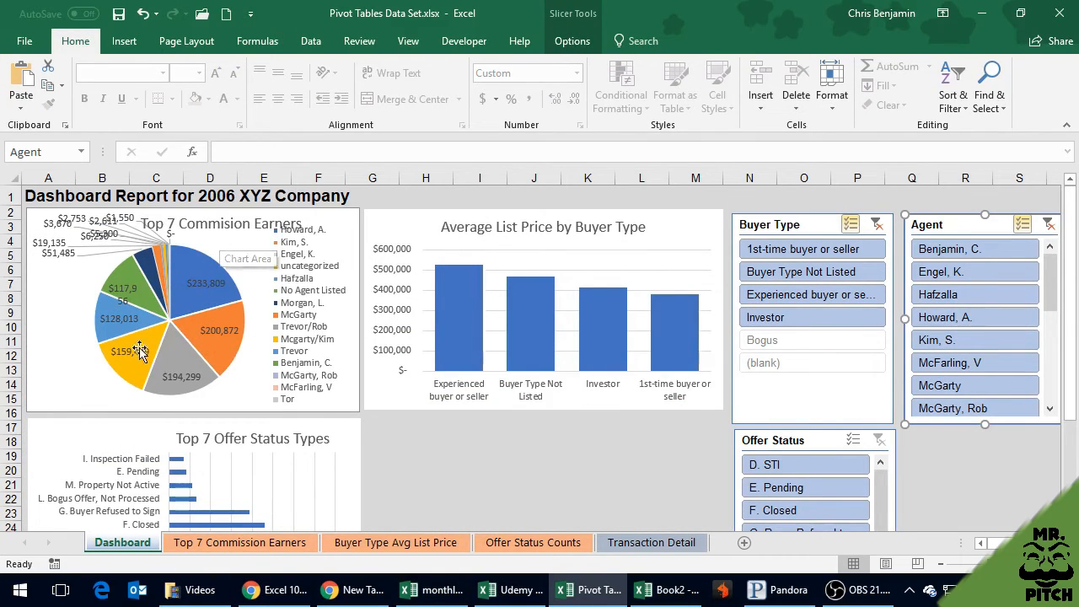
left_click(262, 543)
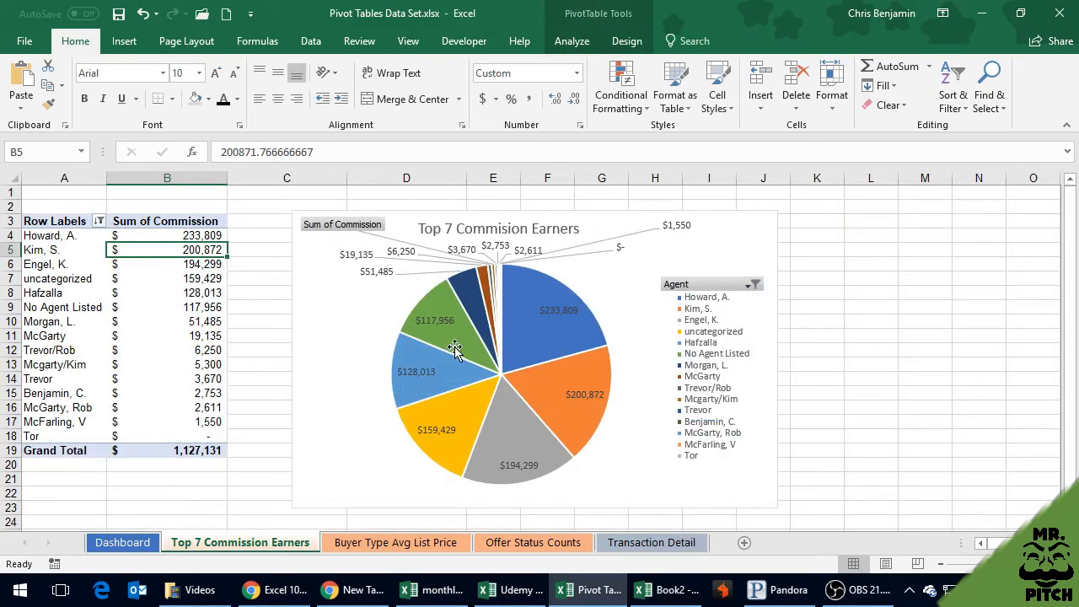
left_click(128, 542)
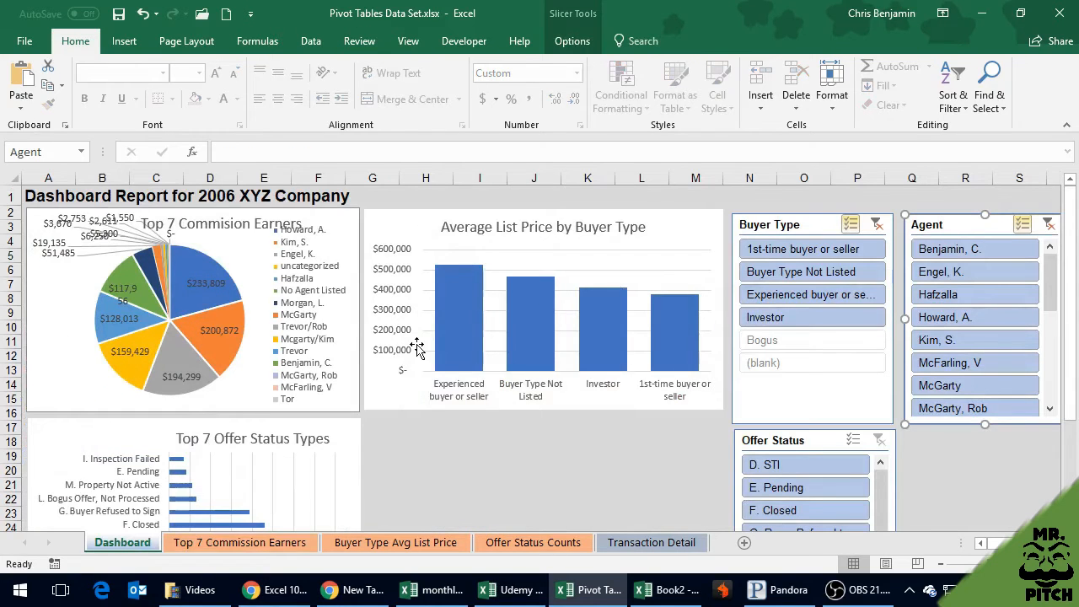
Step: Apply a value filter showing the top 7 agents by Sum of Commission on the Top 7 Commission Earners sheet, and return to the Dashboard
left_click(281, 541)
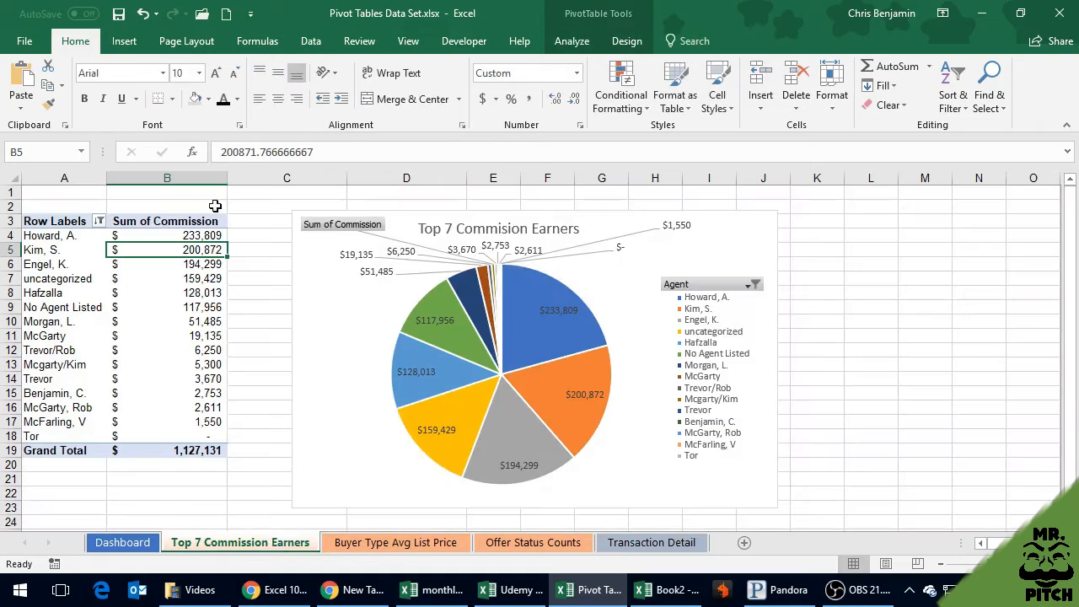
left_click(100, 223)
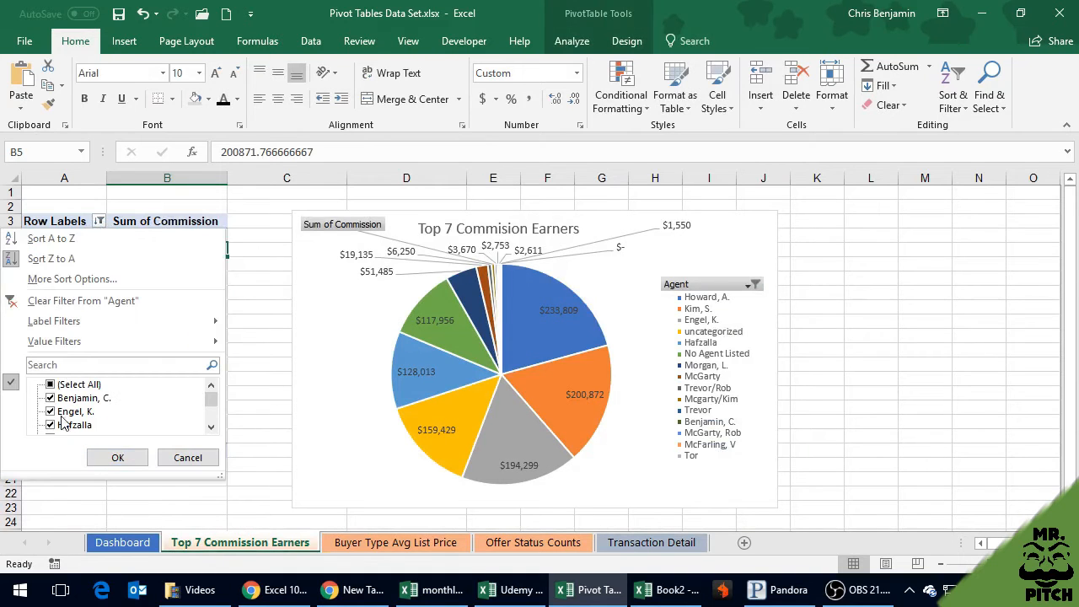
mouse_move(70, 348)
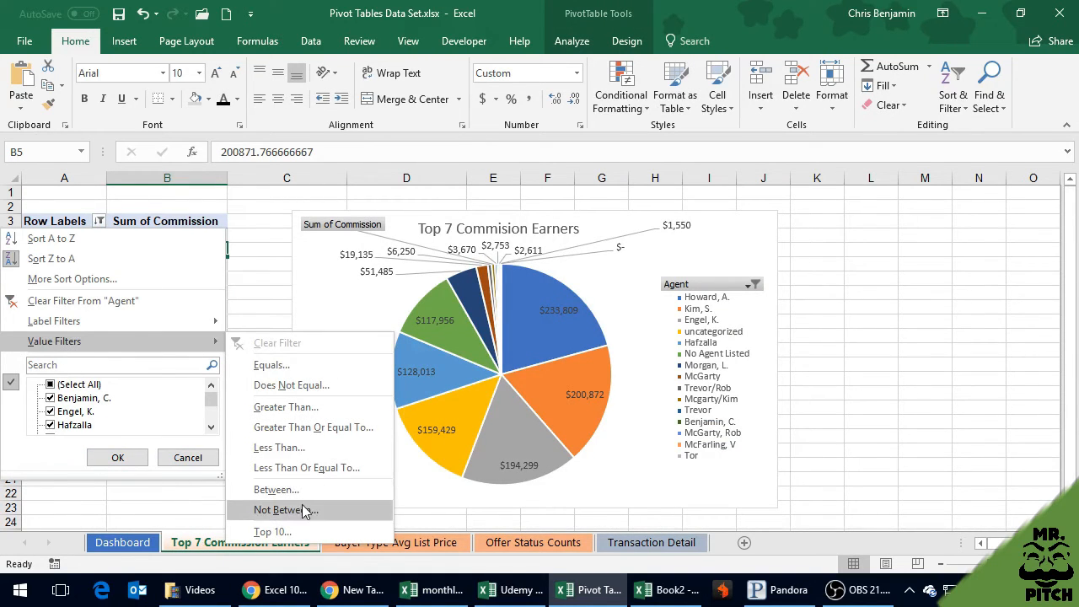
left_click(279, 531)
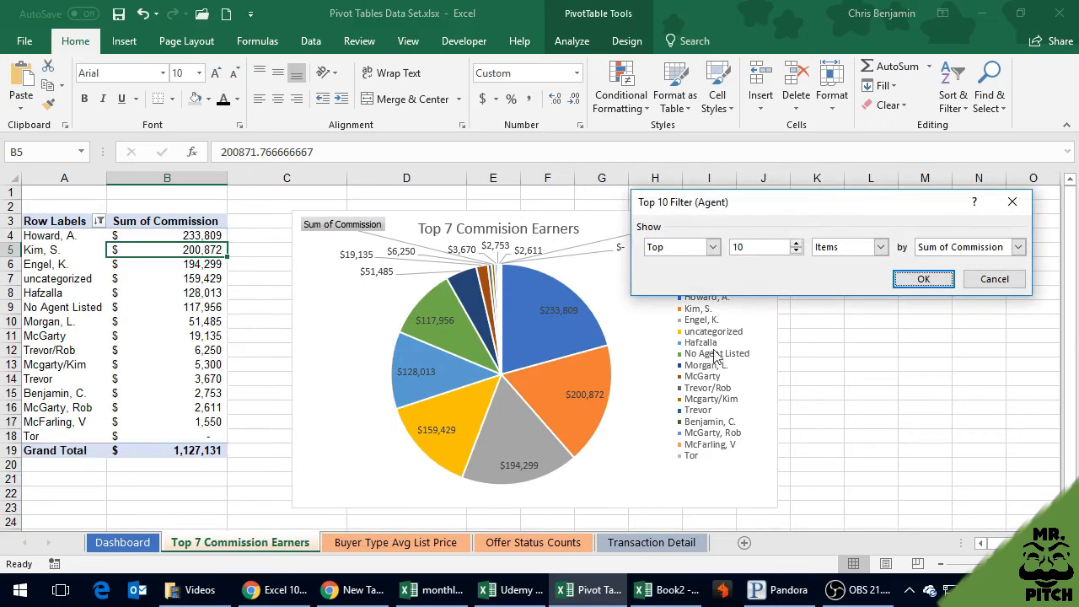
left_click(795, 250)
left_click(922, 279)
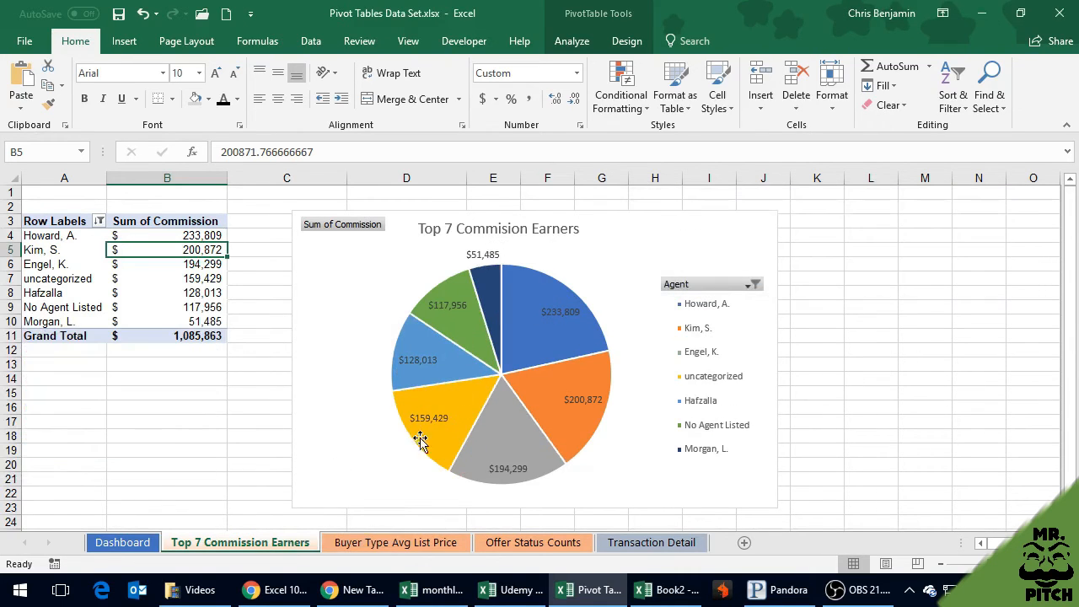
left_click(142, 543)
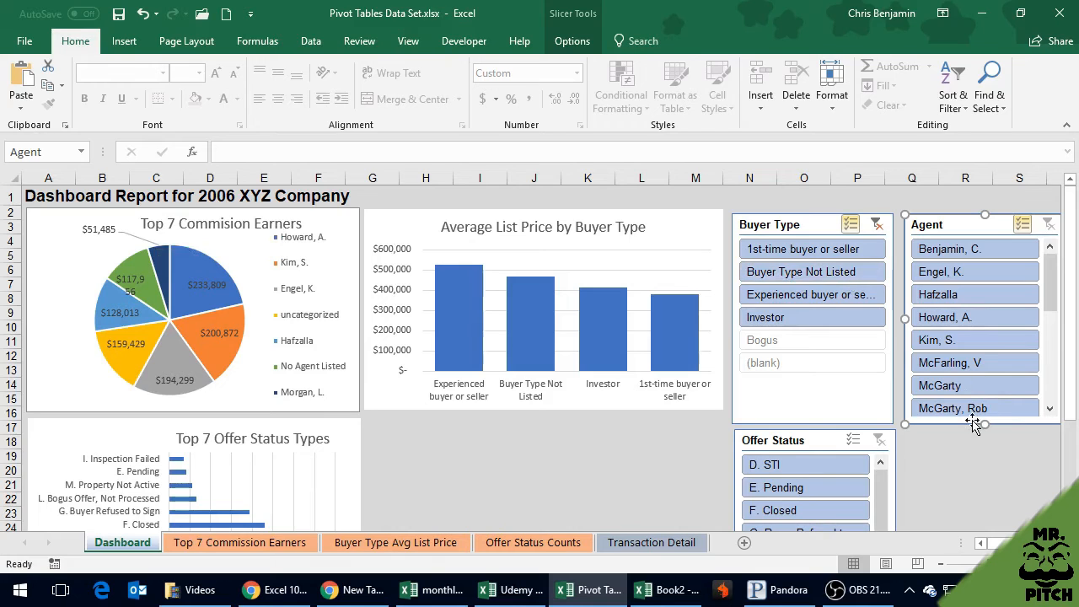
Step: Examine the full list of statuses in the Offer Status slicer alongside the Top 7 Offer Status Types chart
scroll(985, 462, "down", 3)
scroll(985, 462, "up", 3)
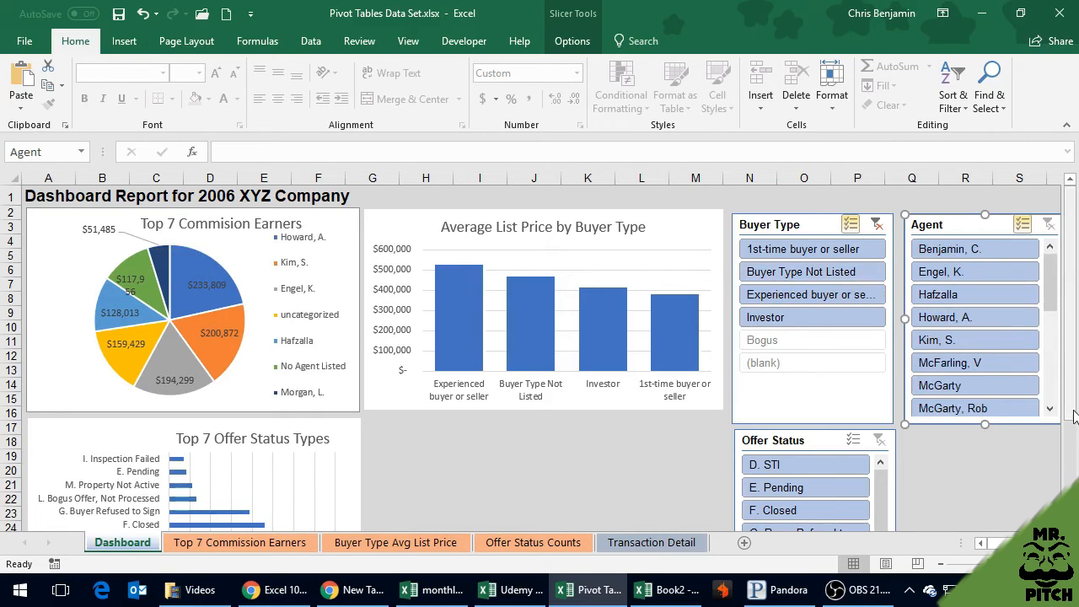
scroll(927, 464, "down", 2)
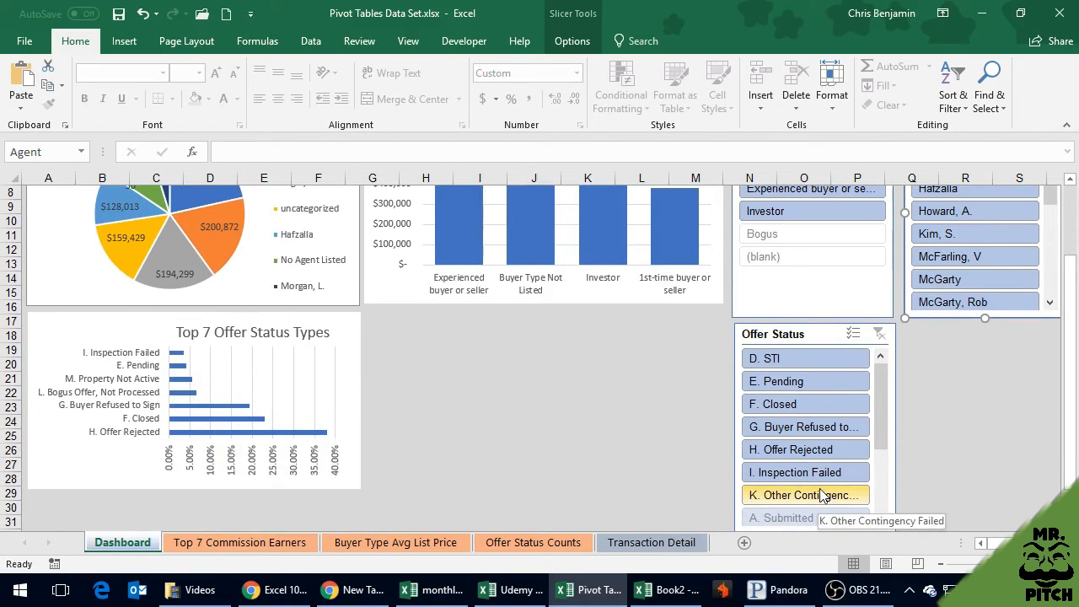
left_click_drag(1072, 405, 1075, 434)
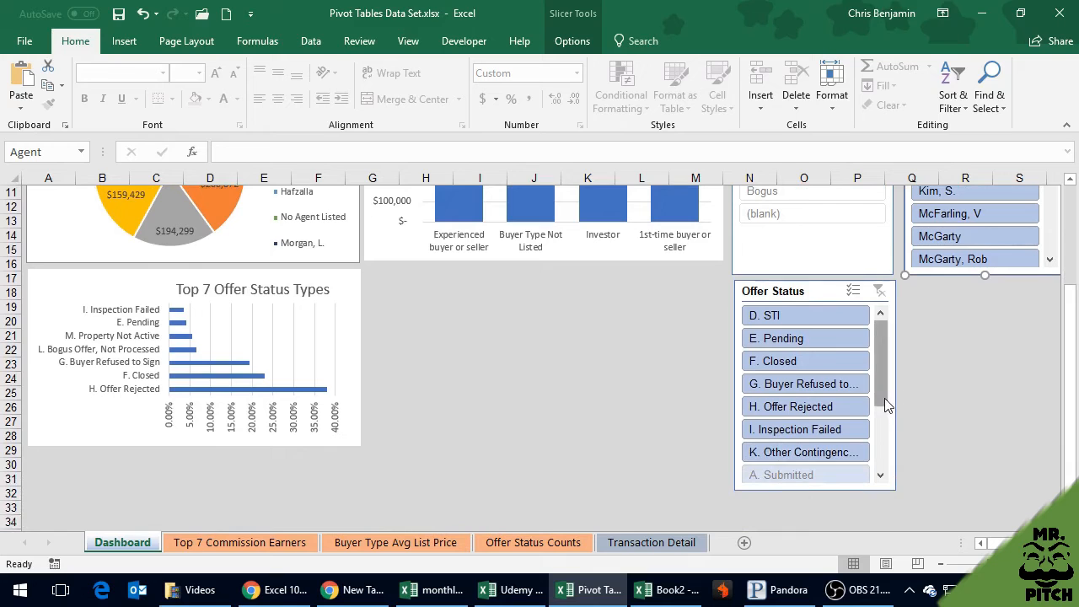
left_click_drag(884, 397, 891, 464)
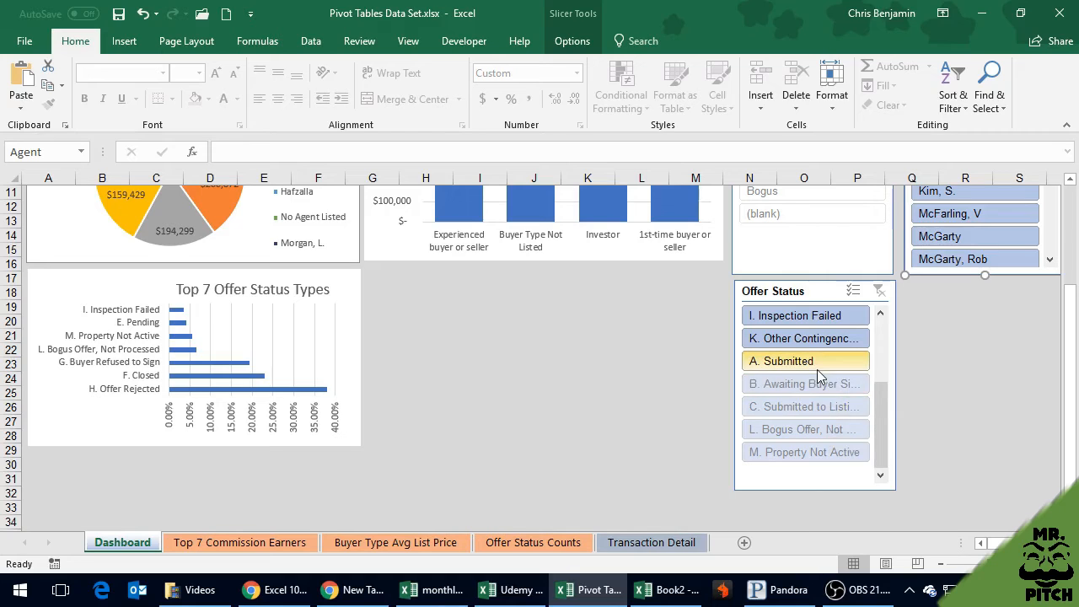
scroll(886, 354, "up", 3)
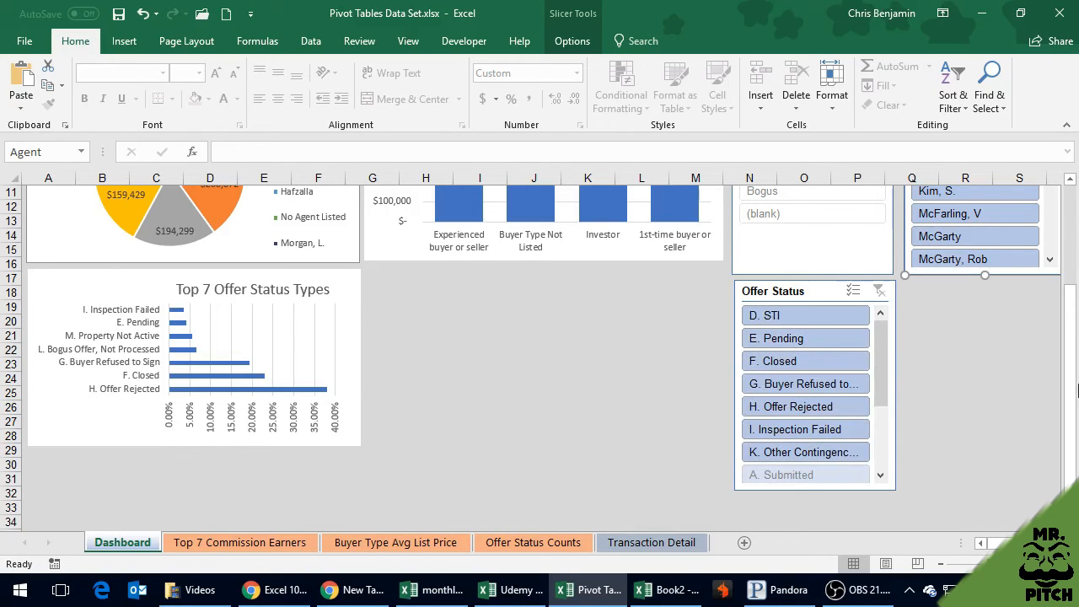
left_click_drag(1071, 299, 1052, 250)
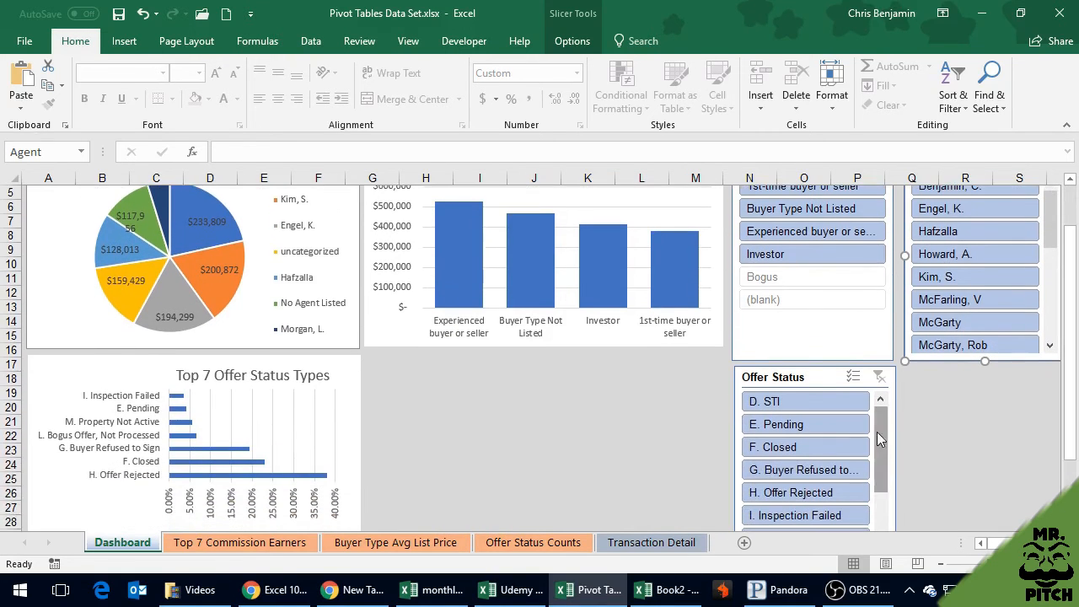
Step: Filter the commission earners pie chart by offer status E. Pending and switch the filter to D. STI
left_click_drag(1074, 445, 1071, 405)
left_click(801, 488)
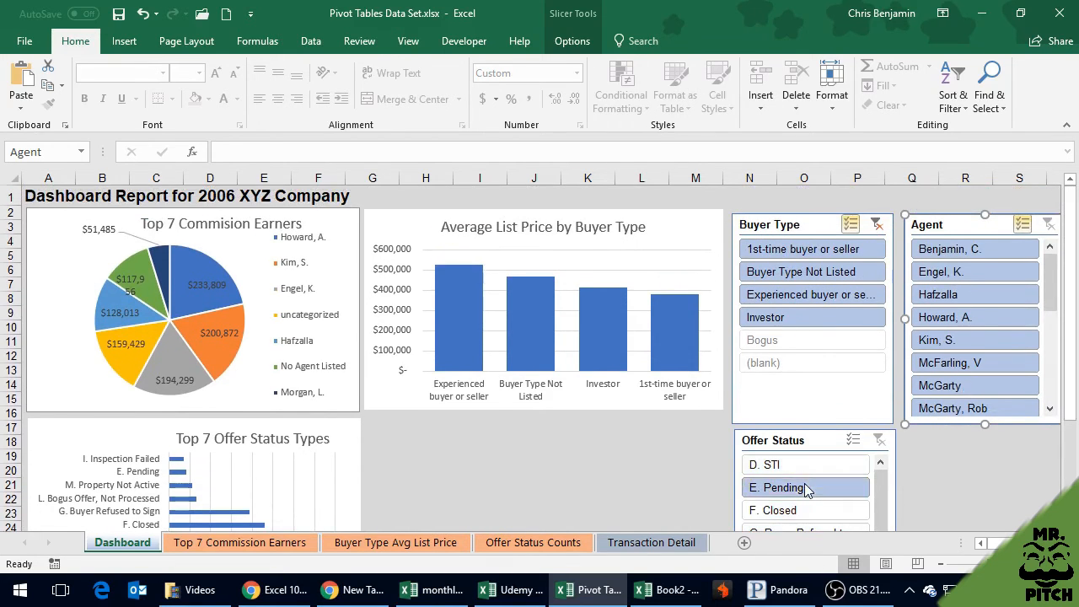
left_click(806, 467)
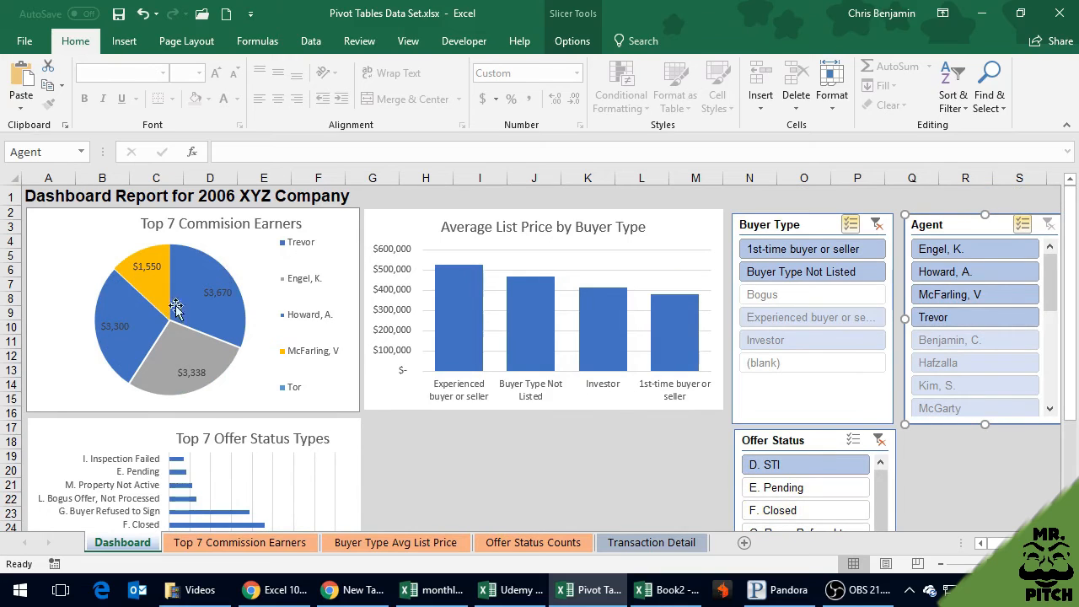
Step: Switch the offer status filter to F. Closed and look through the agents remaining in the Agent slicer
scroll(780, 468, "down", 1)
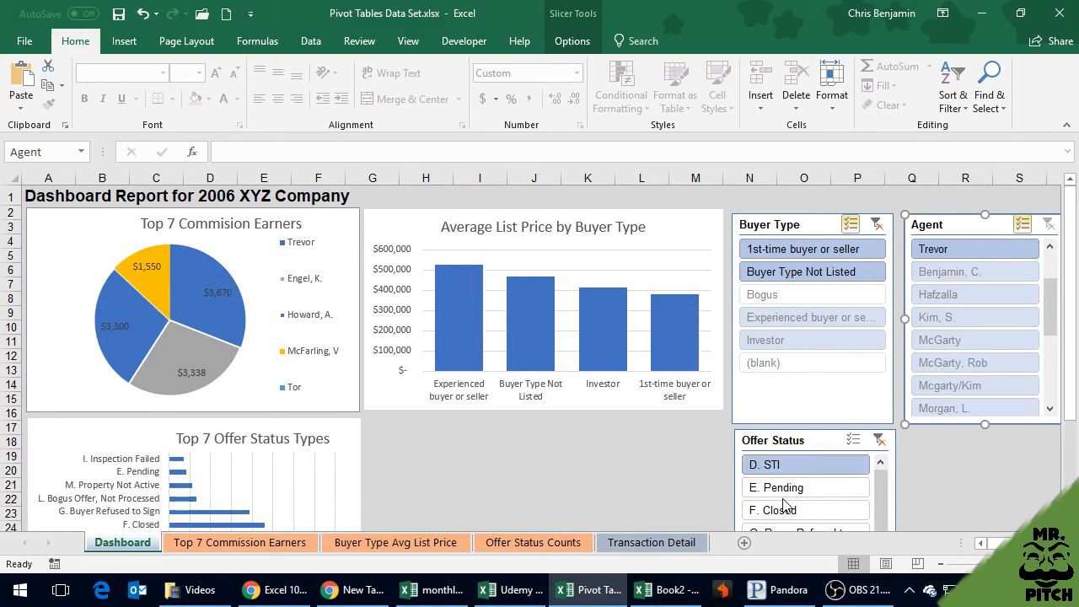
left_click(782, 511)
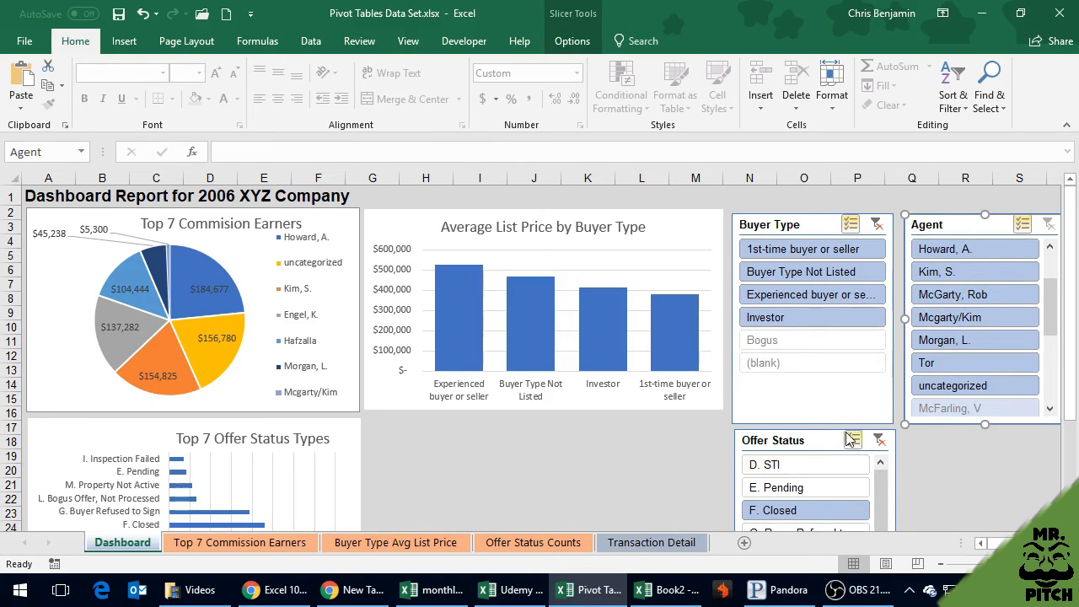
scroll(861, 447, "down", 2)
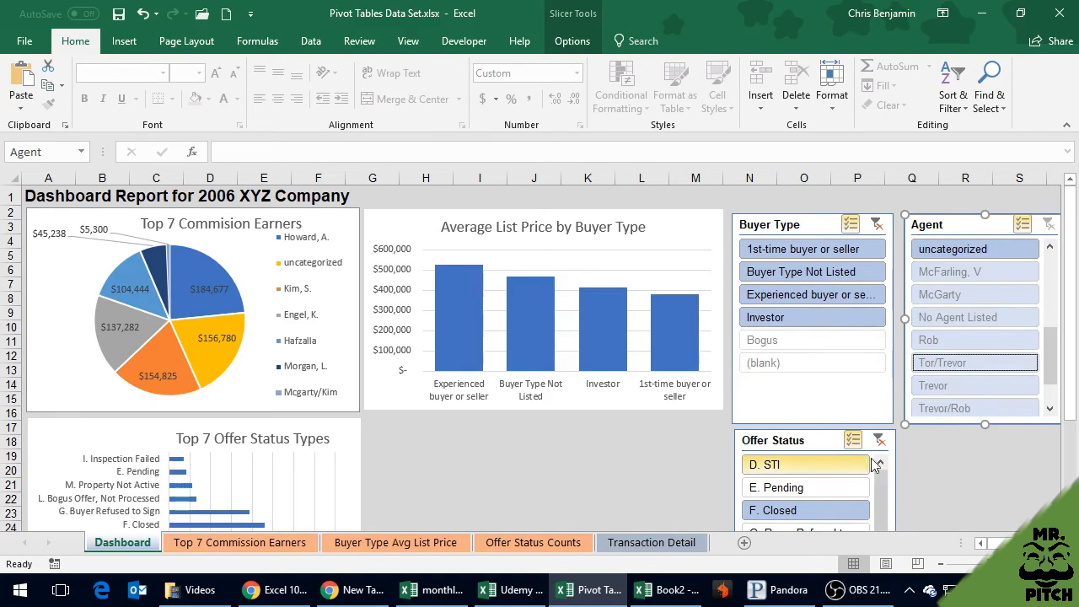
Step: Multi-select offer statuses D. STI, E. Pending, G. Buyer Refused to Sign, H. Offer Rejected, I. Inspection Failed and K. Other Contingency alongside F. Closed
left_click_drag(1075, 340, 1075, 441)
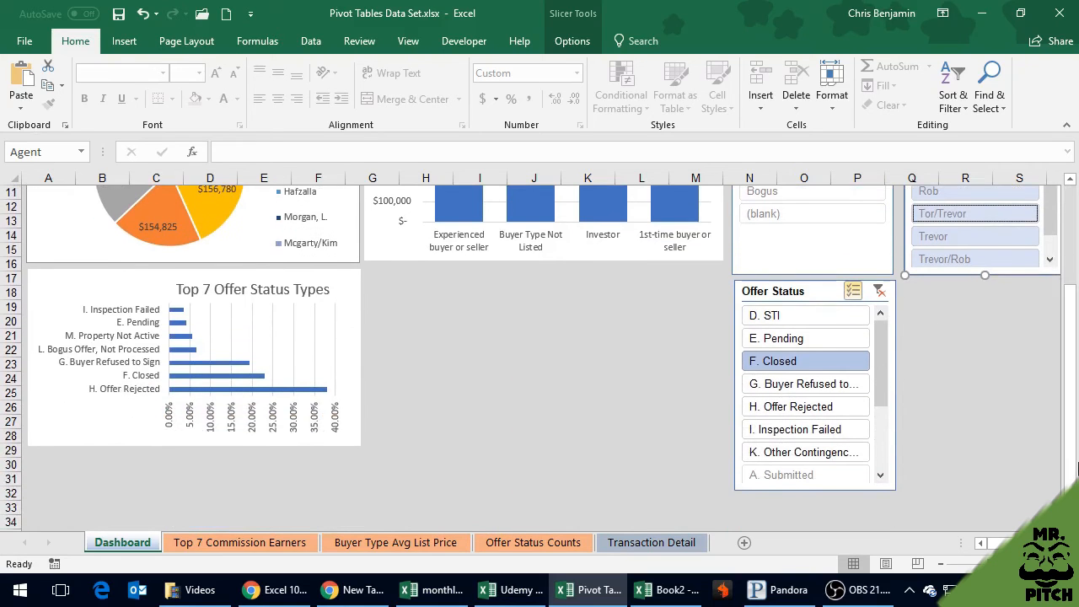
left_click(815, 325)
left_click(806, 341)
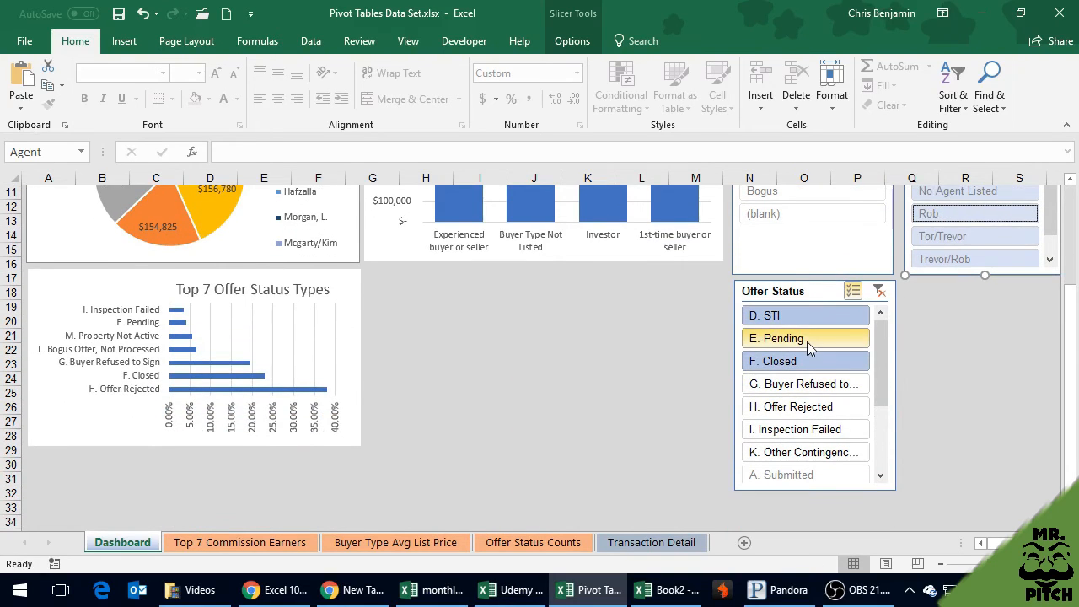
left_click(809, 386)
left_click(809, 429)
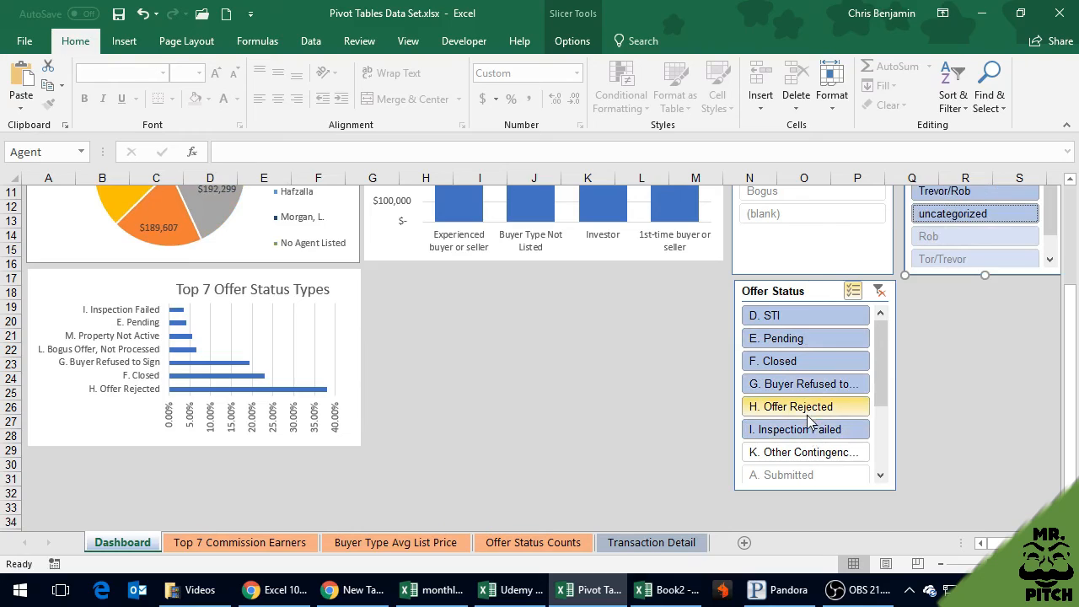
left_click(809, 406)
left_click(805, 451)
Step: Add the remaining offer statuses A. Submitted, B. Awaiting Buyer, C. Submitted to Listing, L. Bogus Offer and M. Property Not Active to the filter
left_click_drag(881, 398, 887, 474)
left_click(819, 365)
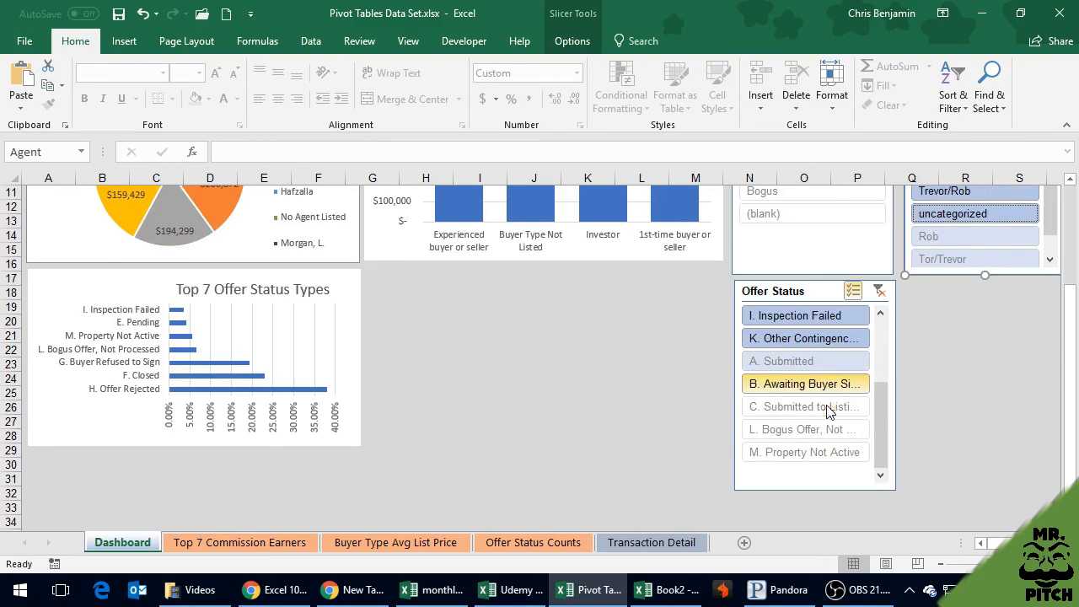
left_click(828, 408)
left_click(833, 430)
left_click(845, 453)
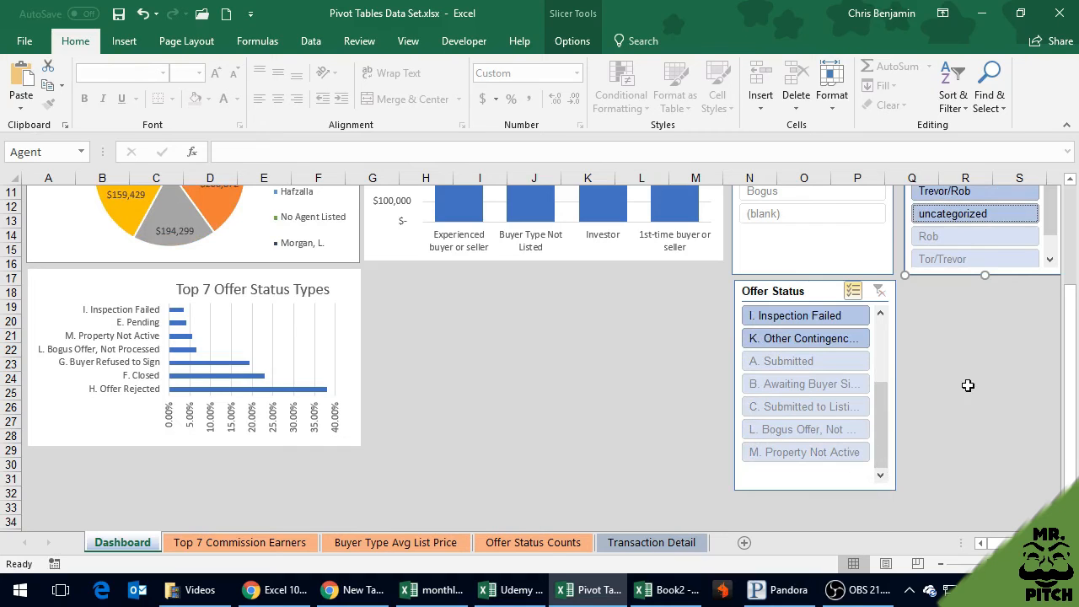
Step: Compare the Dashboard's commission pie chart with the pivot table on the Top 7 Commission Earners sheet, then return and deselect the Agent slicer
scroll(1068, 346, "up", 4)
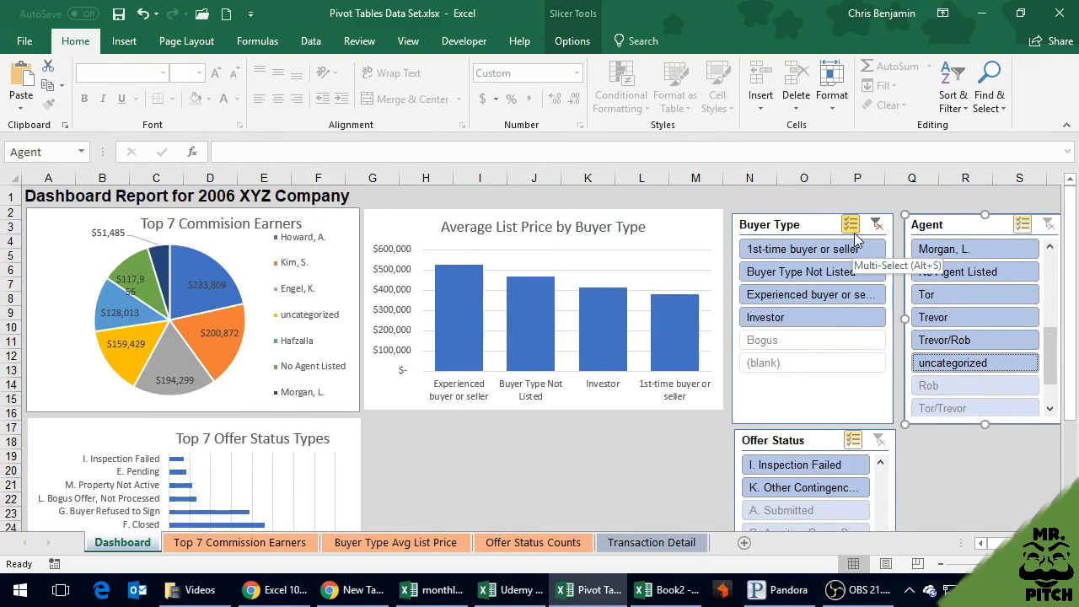
mouse_move(187, 373)
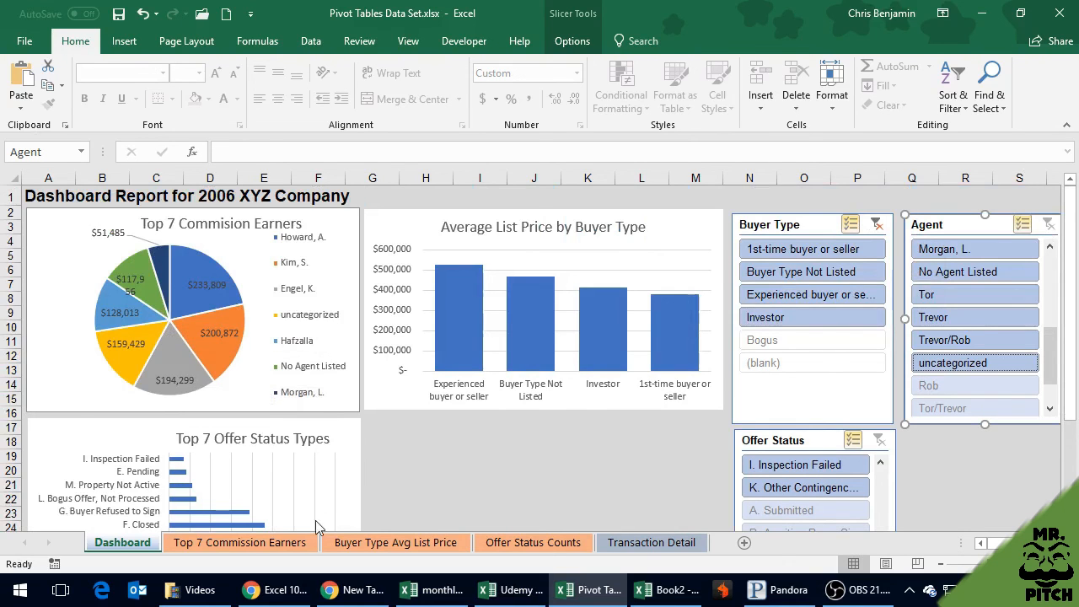
left_click(244, 542)
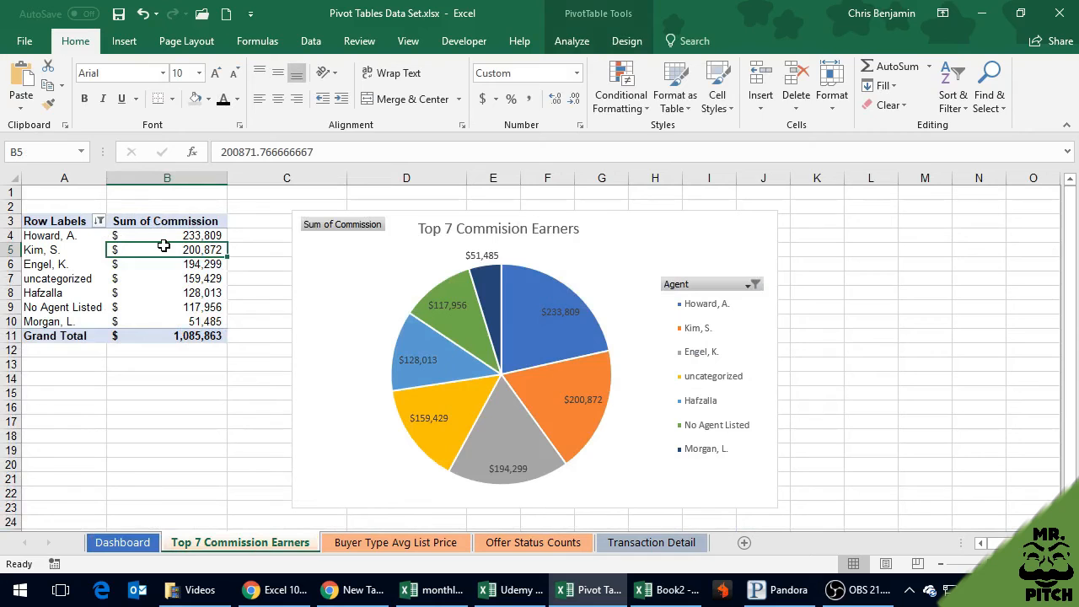
left_click(127, 546)
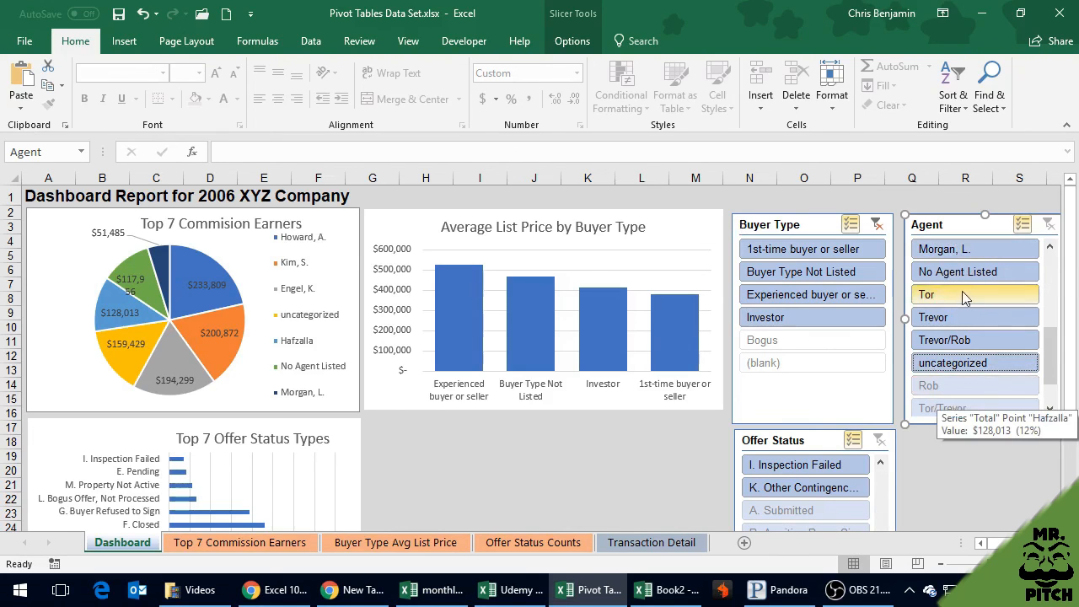
left_click(539, 469)
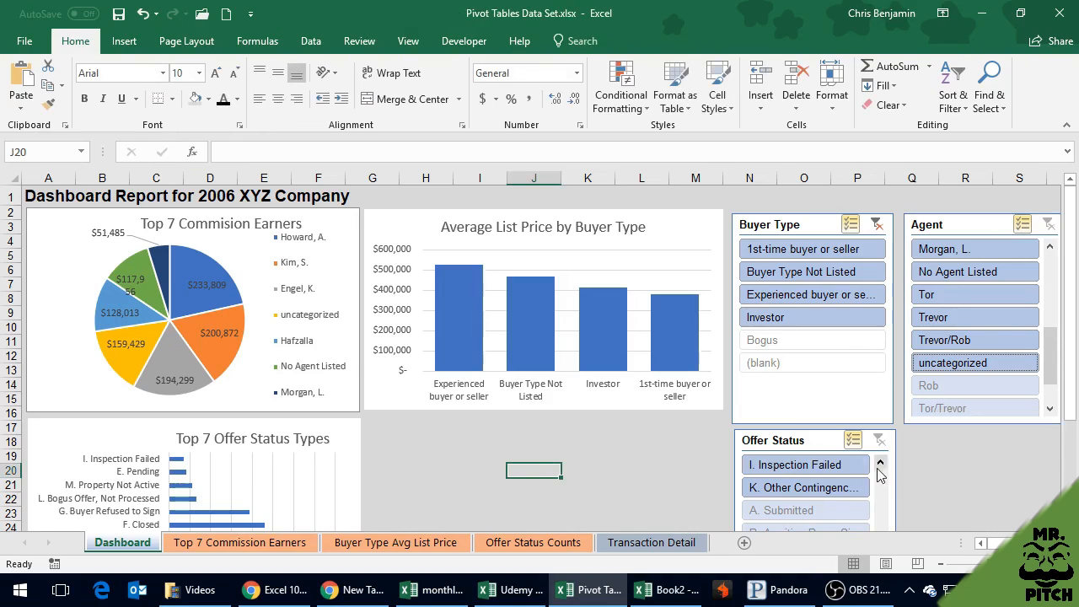